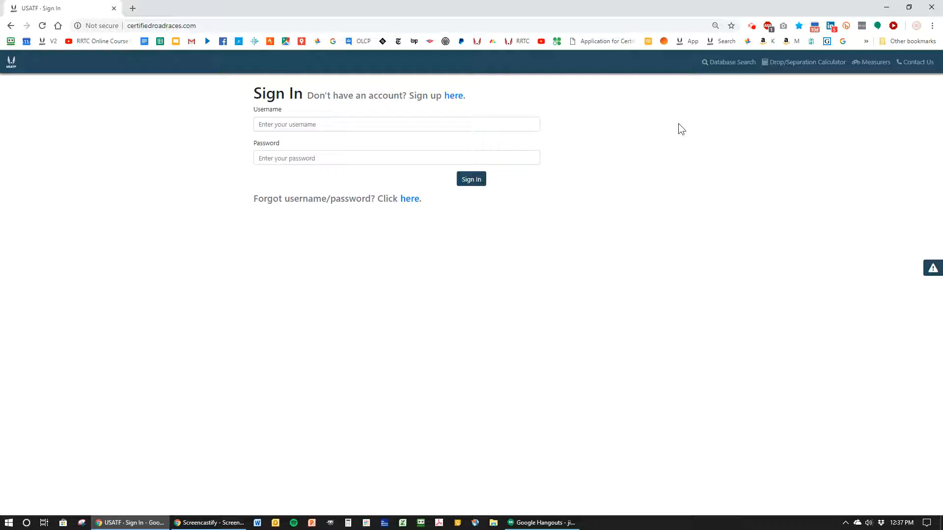
# Step: Sign in with the measurer account's username and the account password
pyautogui.click(274, 124)
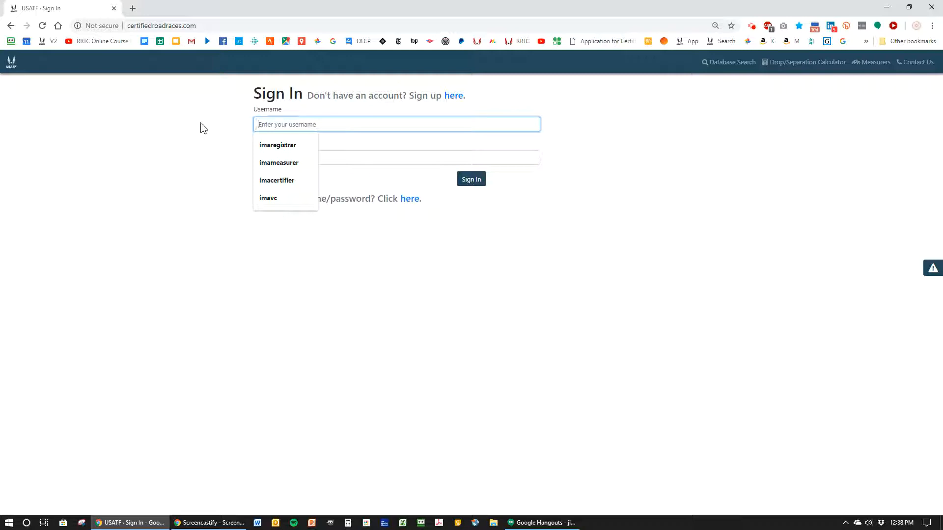
pyautogui.click(297, 164)
pyautogui.click(308, 162)
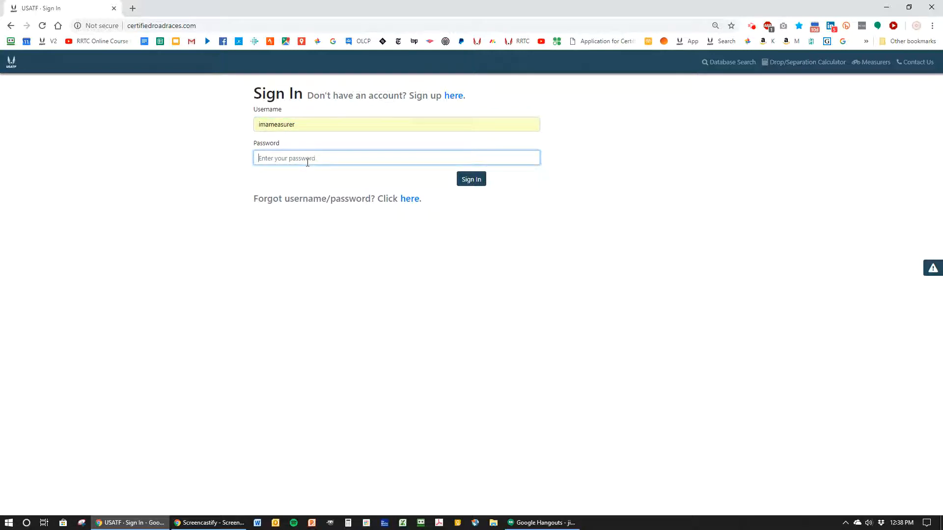
pyautogui.write('••••••')
pyautogui.click(472, 180)
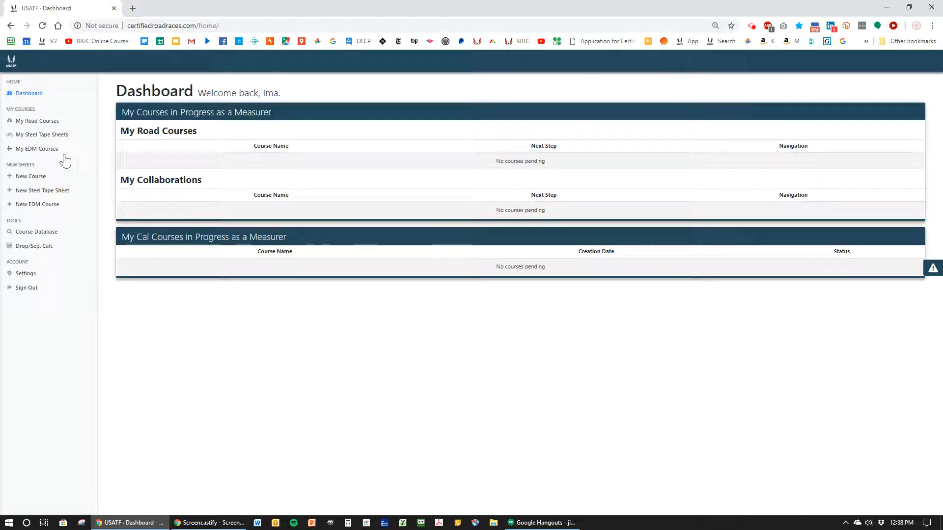
# Step: Create a new steel tape sheet with the course name "My Call Test 1000" and the city "Right Here"
pyautogui.click(37, 193)
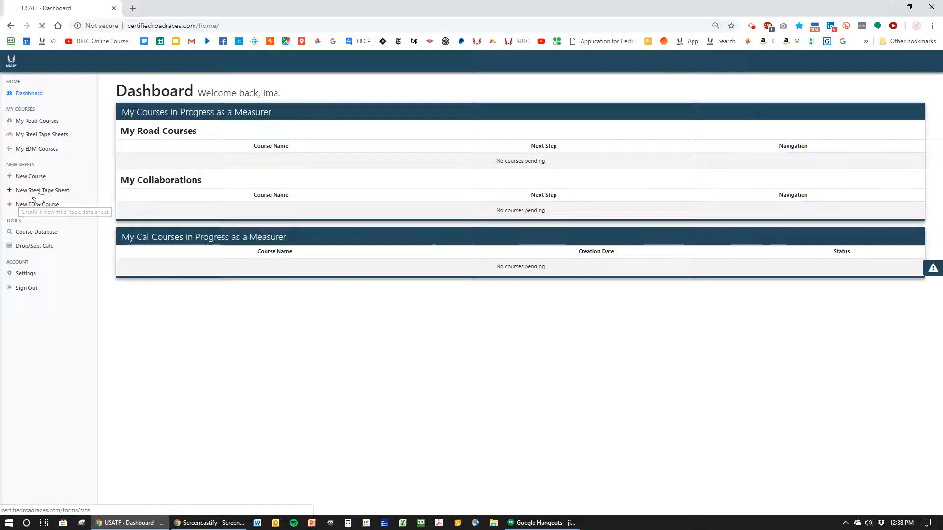
pyautogui.click(163, 139)
pyautogui.write('My Call')
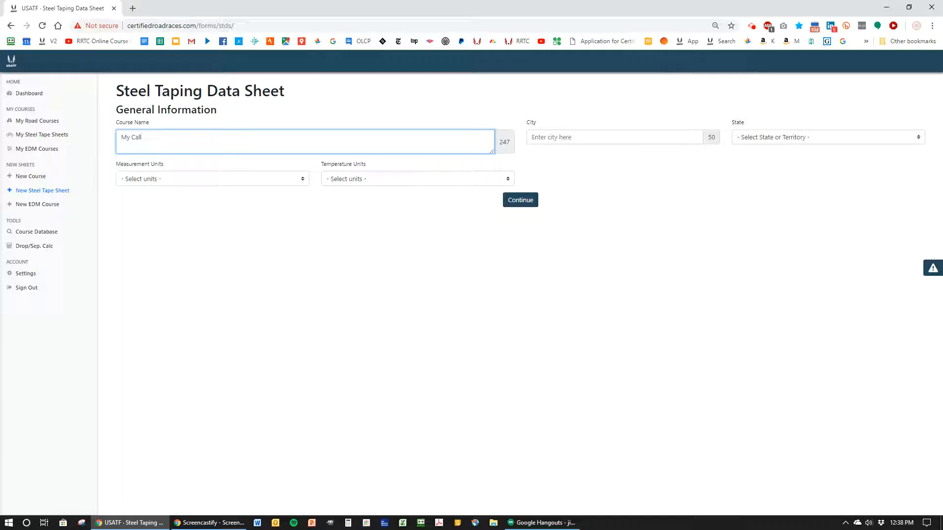
pyautogui.write(' Test 1000')
pyautogui.press('Tab')
pyautogui.click(588, 156)
# Step: Set the course's state to New York
pyautogui.click(756, 137)
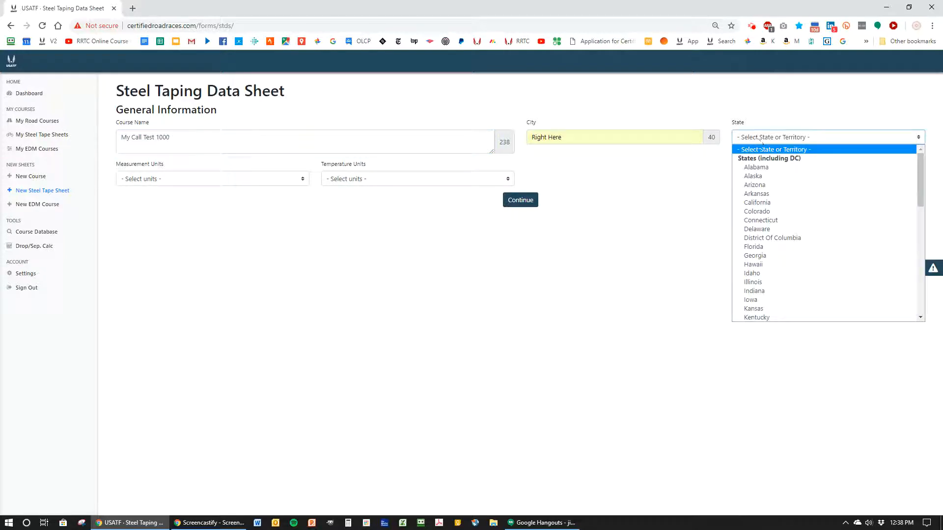
pyautogui.press('n')
pyautogui.press('n')
pyautogui.press('n')
pyautogui.press('n')
pyautogui.press('n')
pyautogui.press('n')
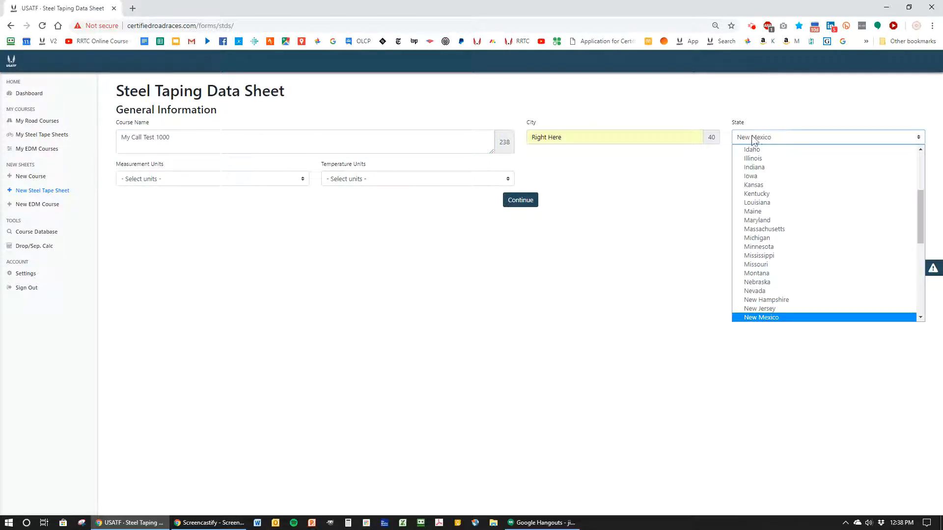
pyautogui.press('Return')
# Step: Set the measurement units to Feet (FT) and temperature units to Fahrenheit (°F), and continue to the measurement data
pyautogui.click(182, 179)
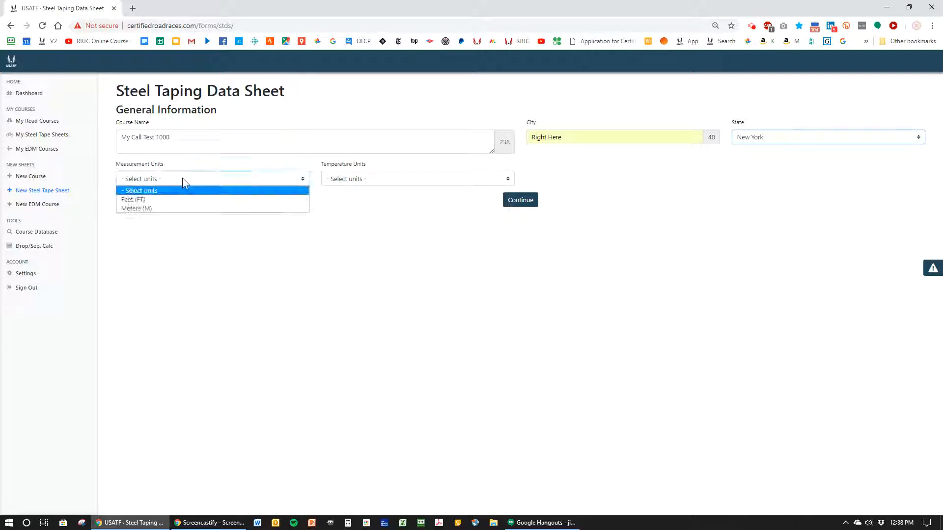
pyautogui.click(162, 202)
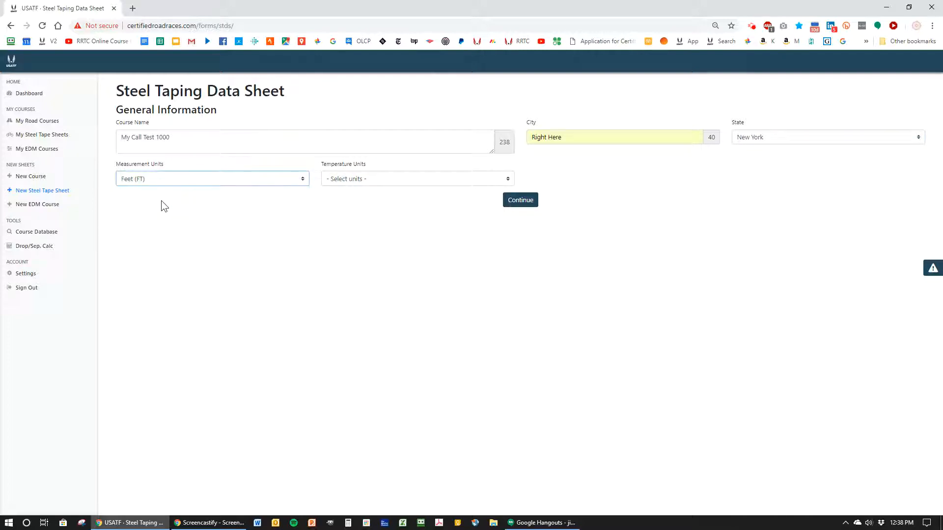
pyautogui.click(369, 180)
pyautogui.click(366, 200)
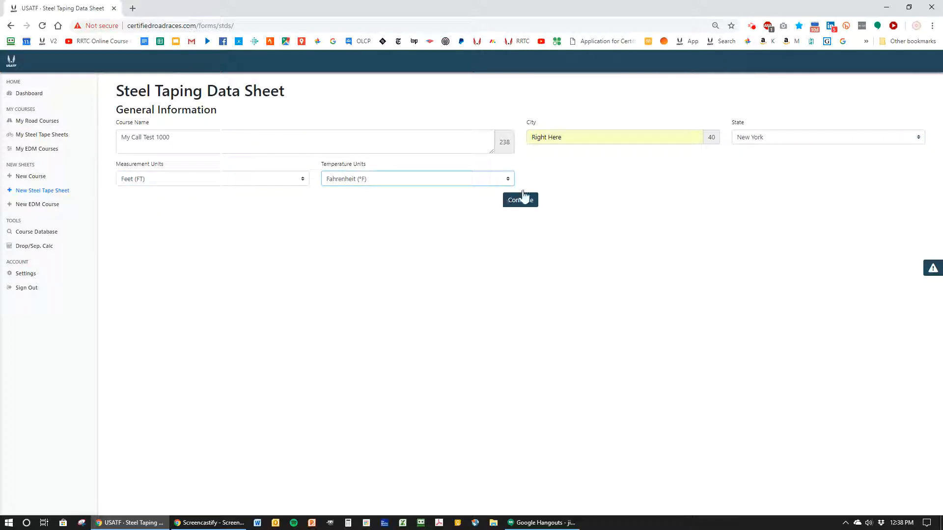
pyautogui.click(514, 207)
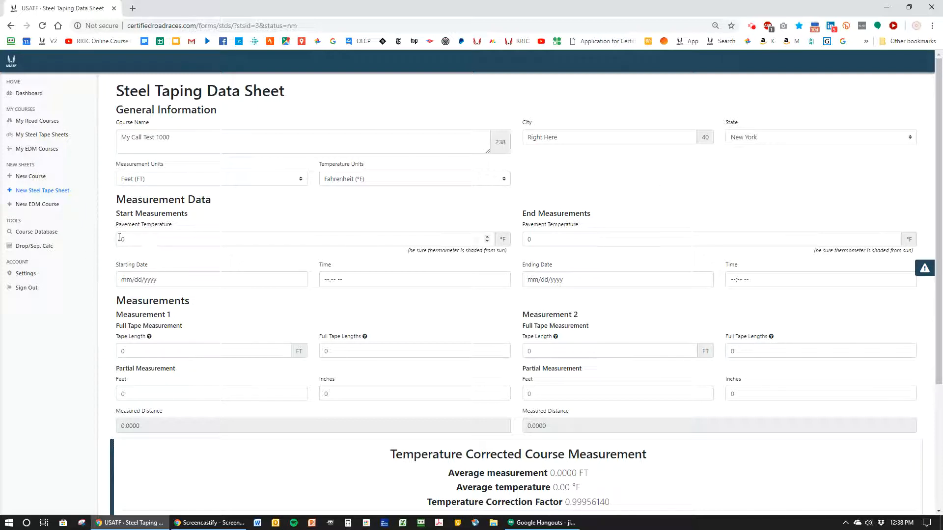
# Step: Enter the start measurements: pavement temperature 70 °F, starting date 01/12/2019 and time 01:00 PM
pyautogui.click(184, 237)
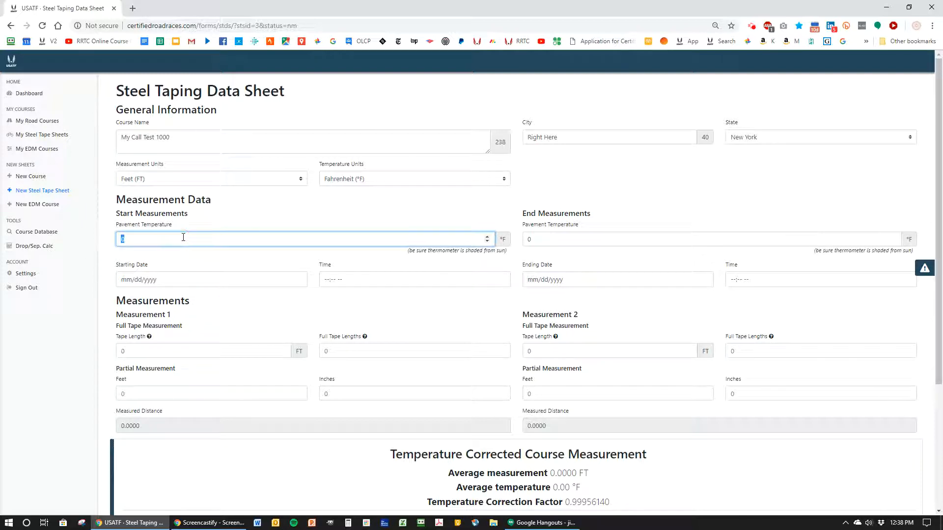
pyautogui.write('70')
pyautogui.press('Tab')
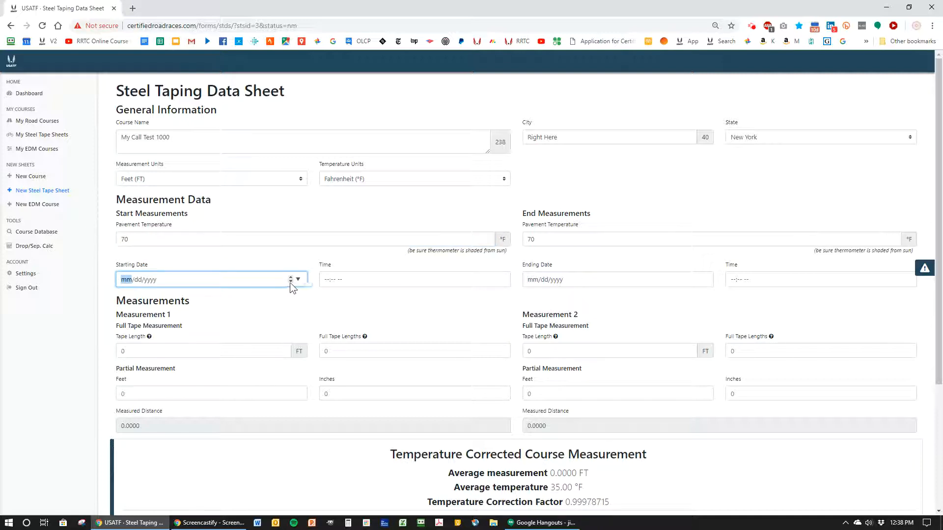
pyautogui.click(297, 279)
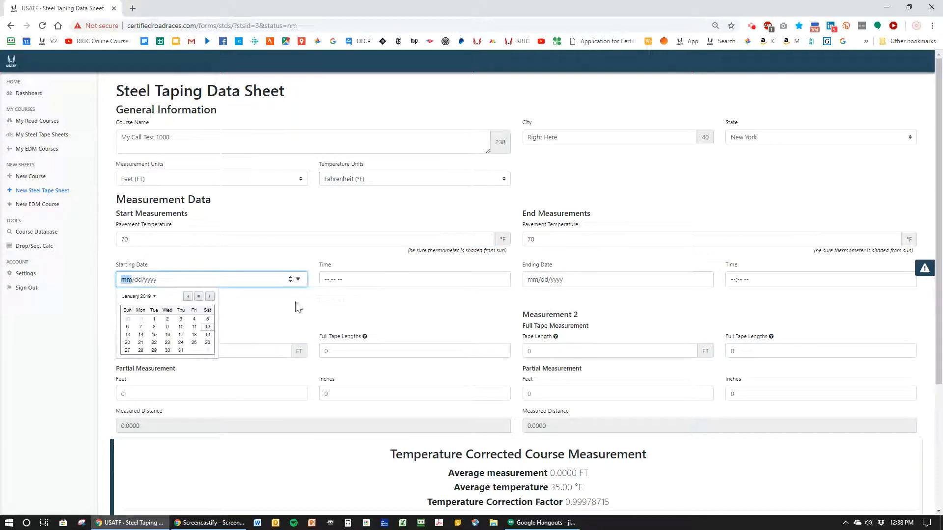
pyautogui.click(208, 327)
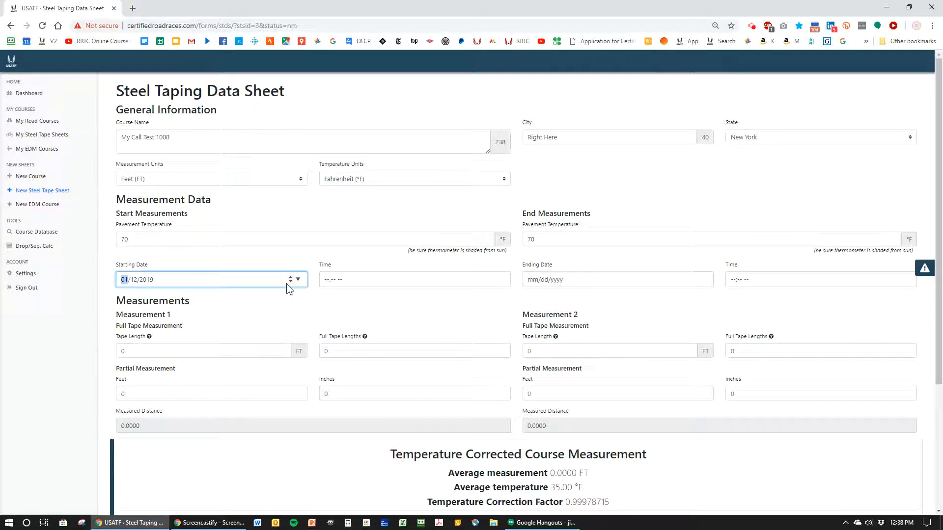
pyautogui.click(328, 281)
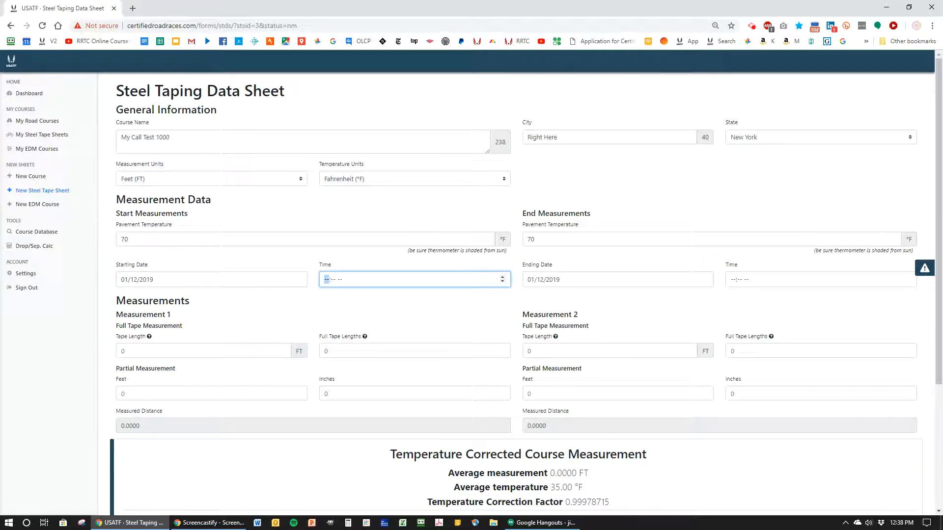
pyautogui.write('0100p')
pyautogui.press('Tab')
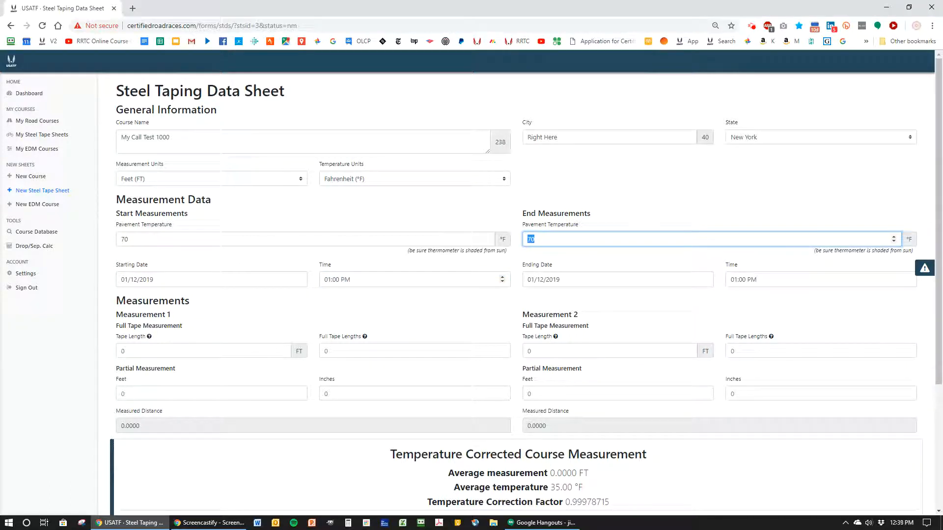
# Step: Set the end pavement temperature to 72 °F and the ending time to 02:15 PM
pyautogui.write('72')
pyautogui.press('Tab')
pyautogui.press('Tab')
pyautogui.press('Tab')
pyautogui.press('Tab')
pyautogui.press('Tab')
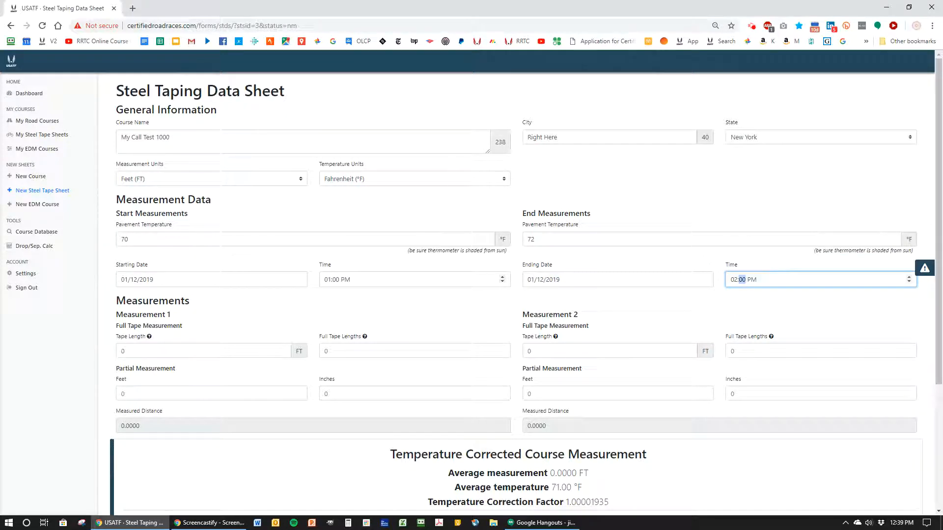
pyautogui.write('15')
pyautogui.press('Tab')
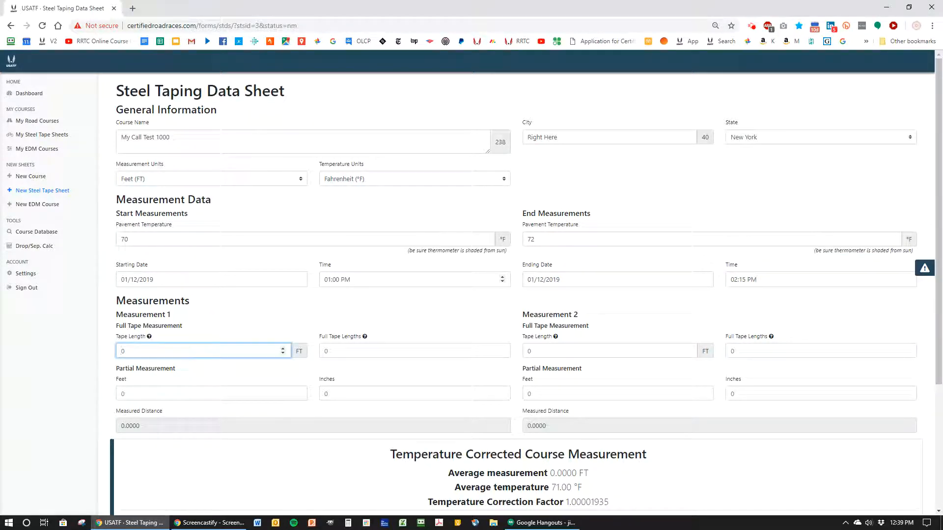
# Step: Fill in Measurement 1 with a 100 ft tape length, 10 full tape lengths and a partial measurement of 0 feet 0 inches
pyautogui.scroll(-1, 200, 316)
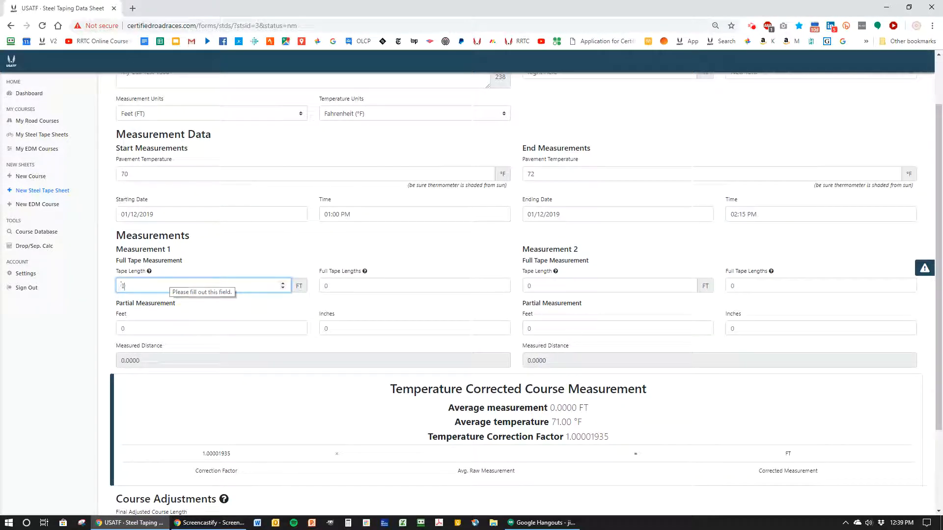
pyautogui.write('100')
pyautogui.press('Tab')
pyautogui.write('10')
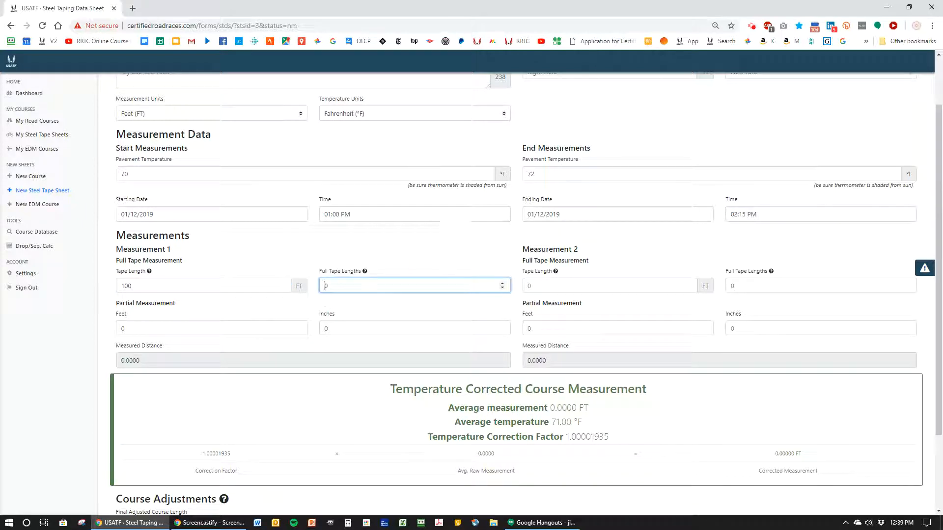
pyautogui.press('Tab')
pyautogui.press('Tab')
pyautogui.click(265, 349)
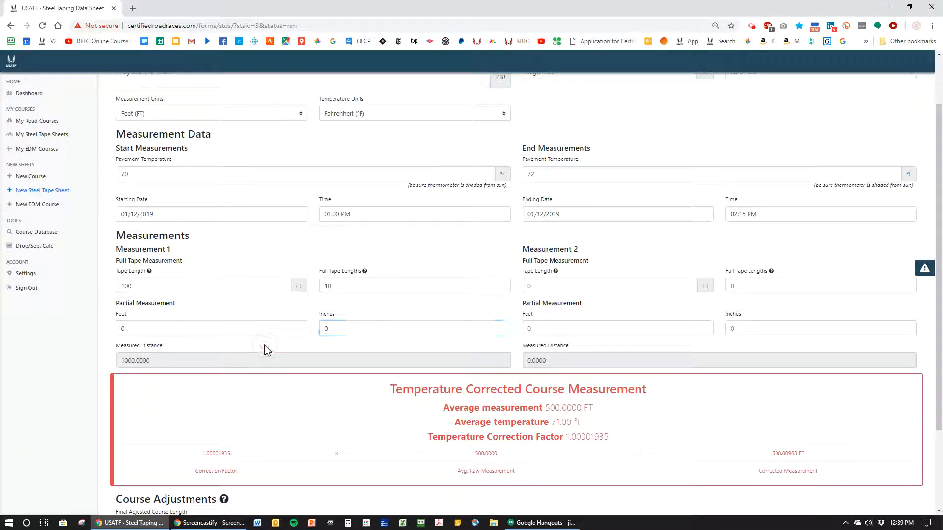
pyautogui.click(119, 360)
# Step: Fill in Measurement 2 with a 100 ft tape length, 9 full tape lengths and a partial measurement of 99 feet 11.5 inches
pyautogui.click(527, 286)
pyautogui.write('8')
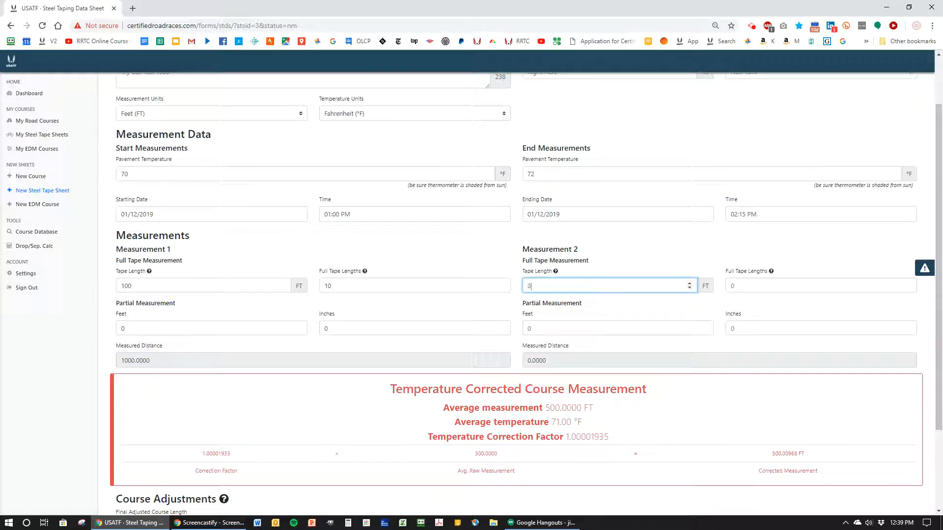
pyautogui.press('Tab')
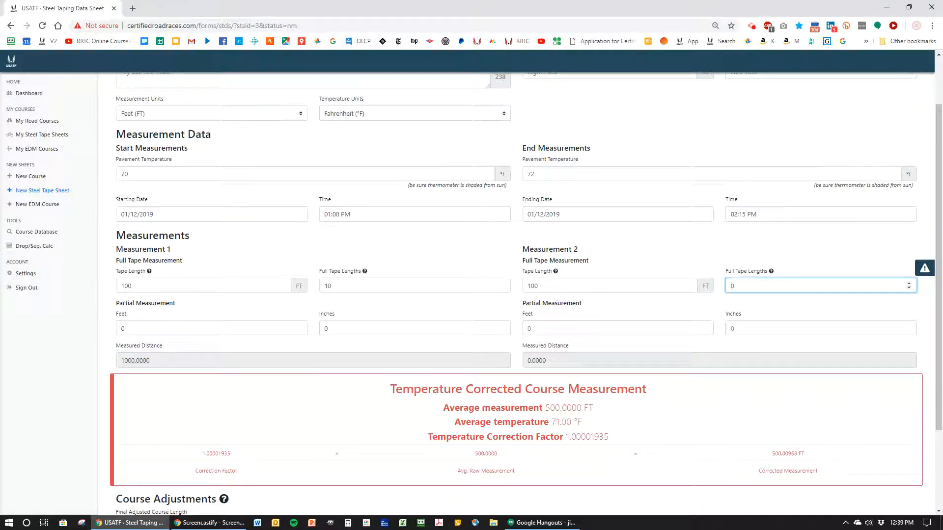
pyautogui.write('9')
pyautogui.click(538, 326)
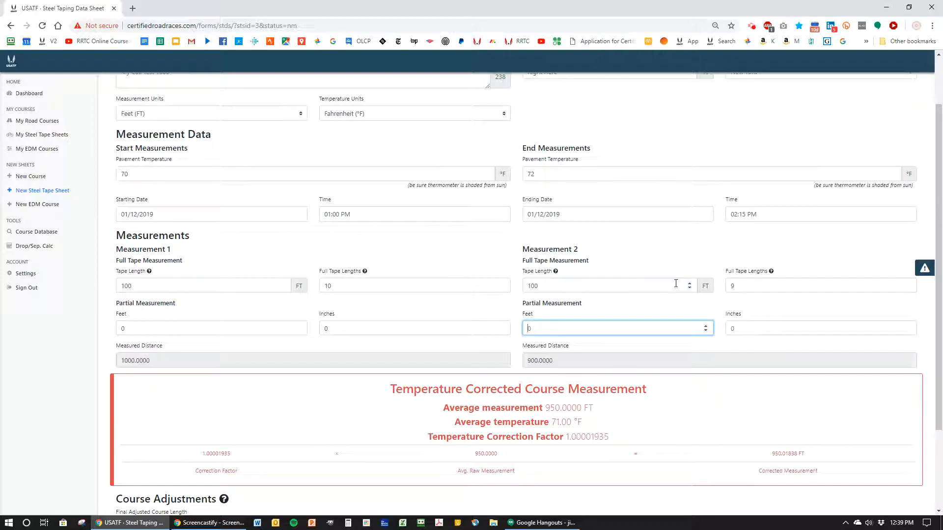
pyautogui.write('99')
pyautogui.press('Tab')
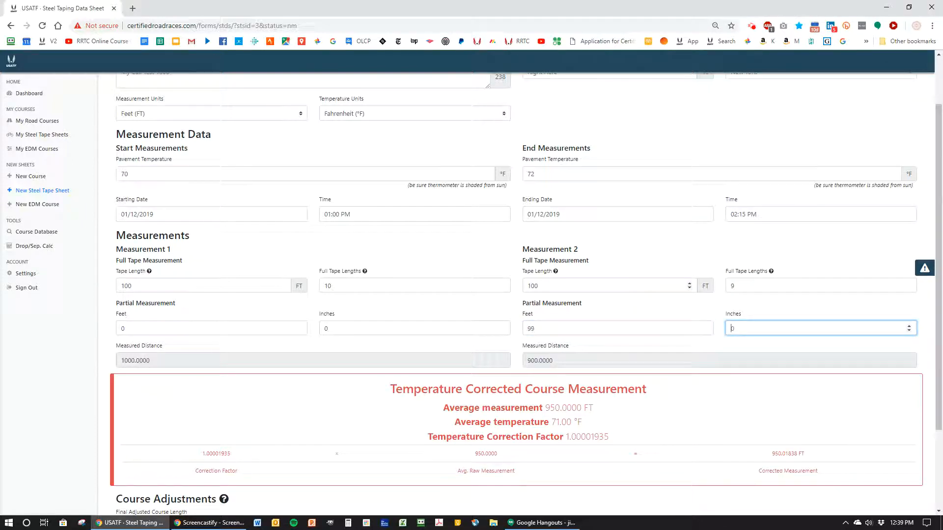
pyautogui.write('11.54')
pyautogui.press('BackSpace')
pyautogui.click(600, 349)
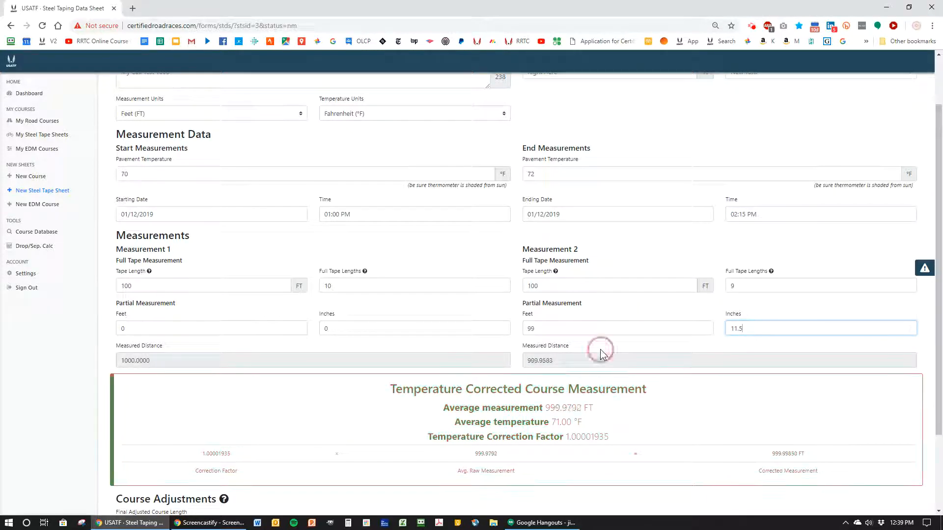
# Step: Review Measurement 2's measured distance and the average measurement, average temperature and corrected measurement of the temperature-corrected course
pyautogui.doubleClick(551, 361)
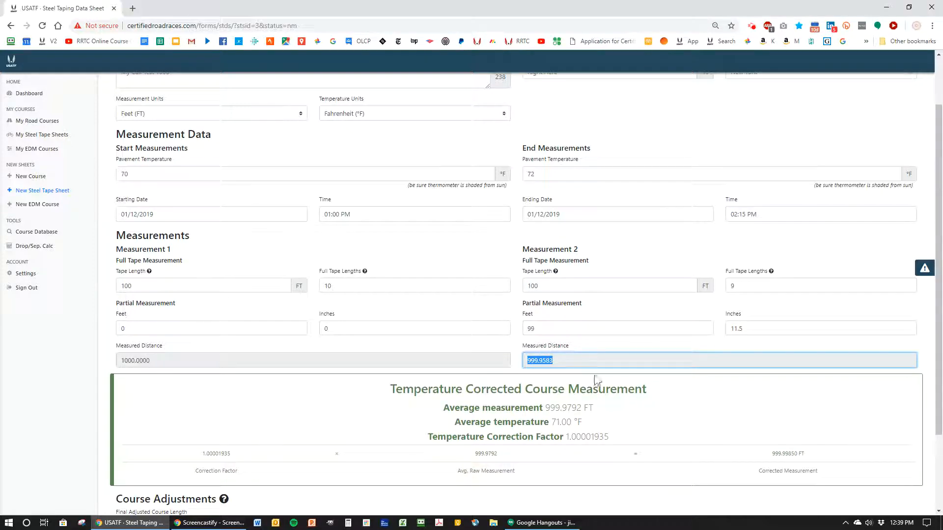
pyautogui.click(714, 405)
pyautogui.scroll(-2, 715, 397)
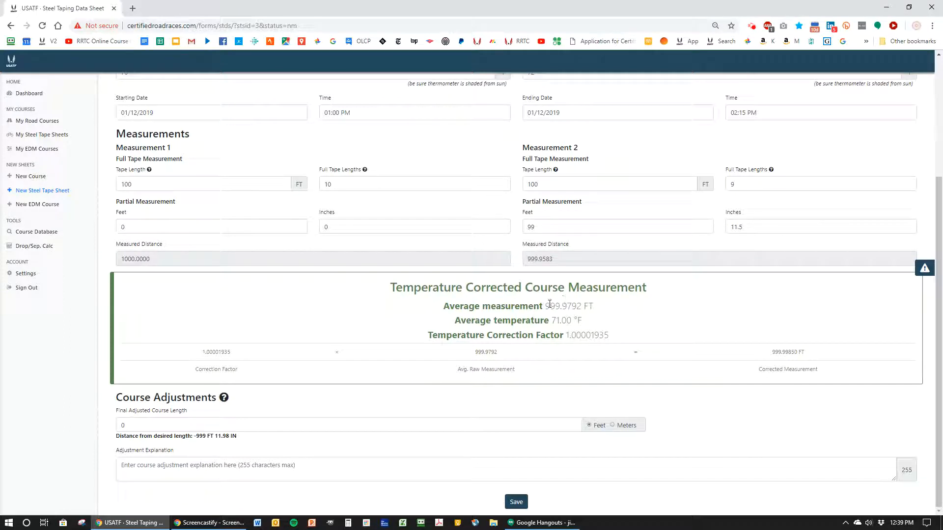
pyautogui.moveTo(545, 306); pyautogui.dragTo(676, 292)
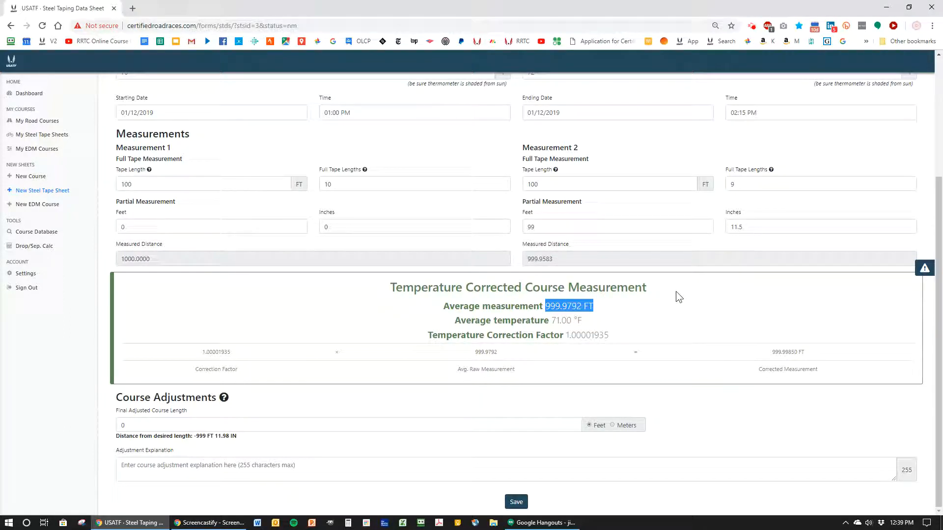
pyautogui.click(668, 306)
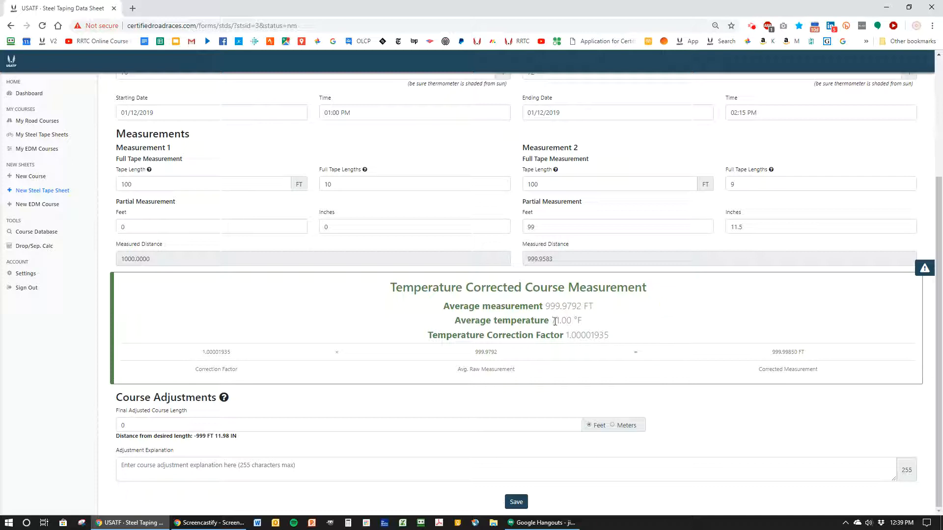
pyautogui.moveTo(552, 321); pyautogui.dragTo(620, 328)
pyautogui.click(644, 312)
pyautogui.click(665, 314)
pyautogui.moveTo(773, 356); pyautogui.dragTo(853, 352)
# Step: Set the final adjusted course length to 1000 feet
pyautogui.click(183, 424)
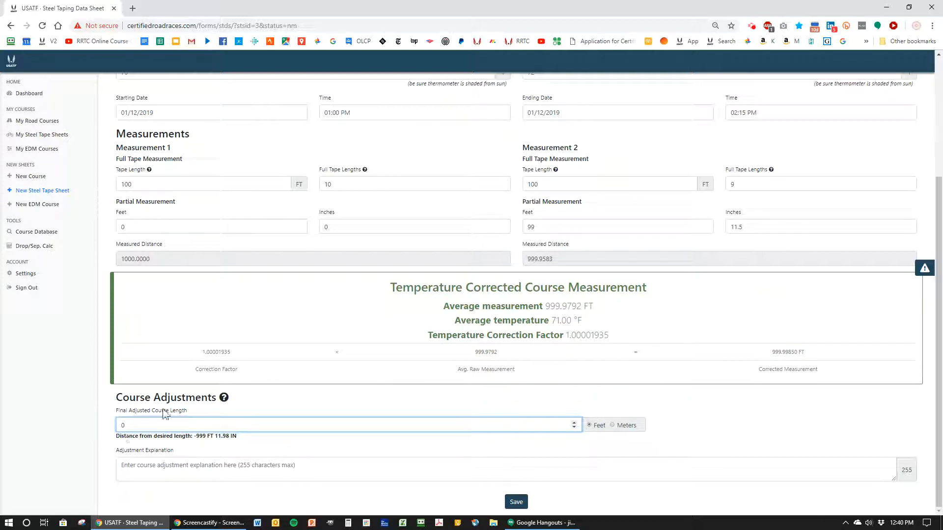
pyautogui.write('1000')
pyautogui.click(260, 443)
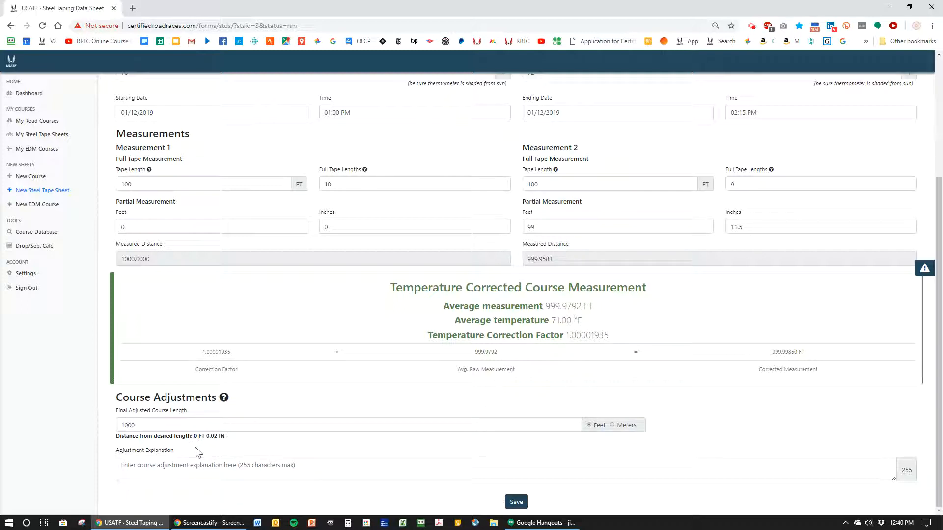
# Step: Copy the distance from desired length, 0 FT 0.02 IN, into the adjustment explanation and save the data sheet
pyautogui.click(153, 469)
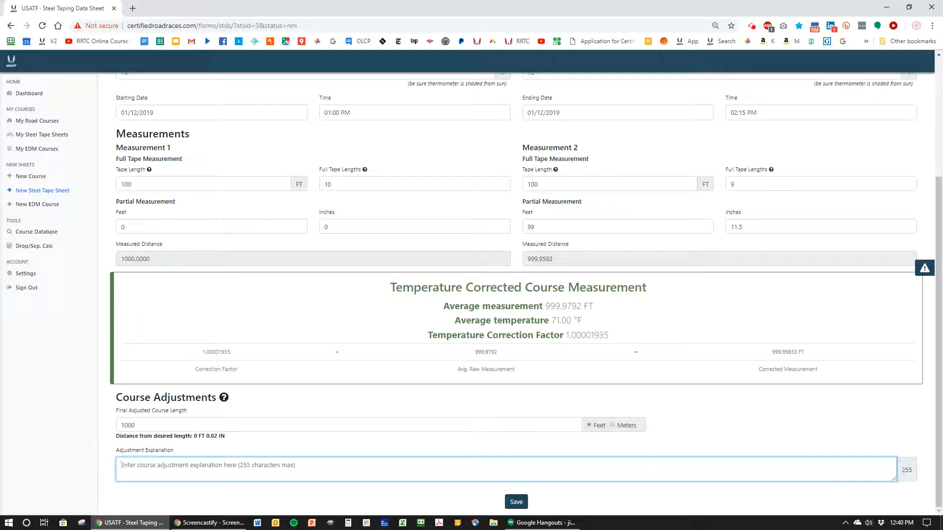
pyautogui.moveTo(194, 436); pyautogui.dragTo(228, 439)
pyautogui.hotkey('ctrl', 'c')
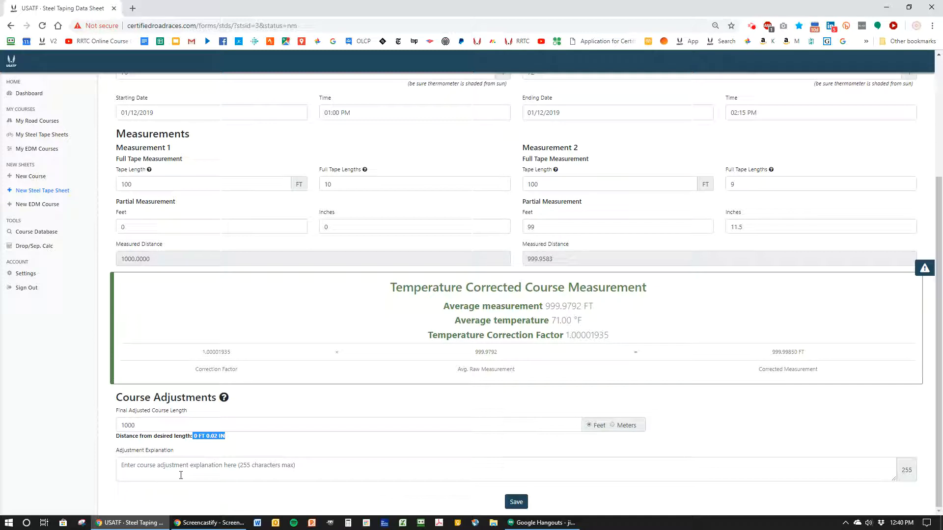
pyautogui.click(158, 462)
pyautogui.hotkey('ctrl', 'v')
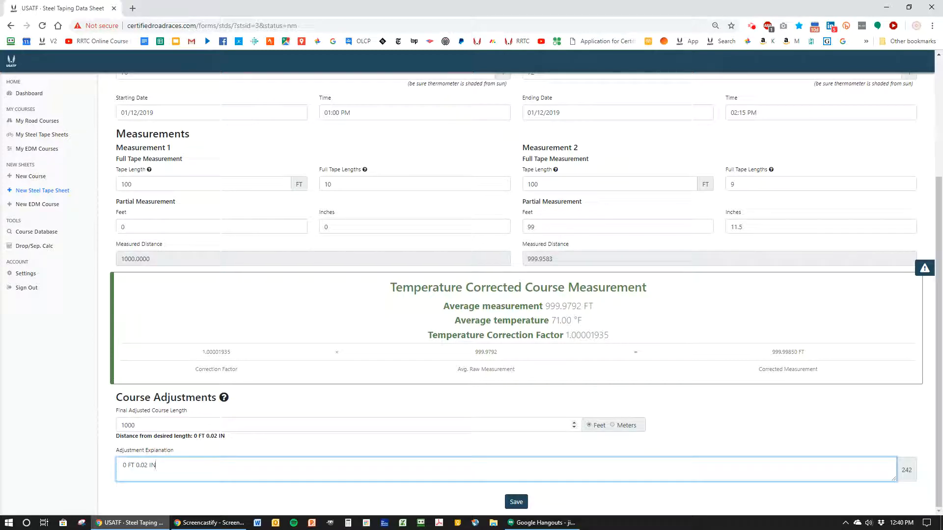
pyautogui.press('Delete')
pyautogui.scroll(2, 528, 438)
pyautogui.scroll(-2, 492, 452)
pyautogui.click(516, 502)
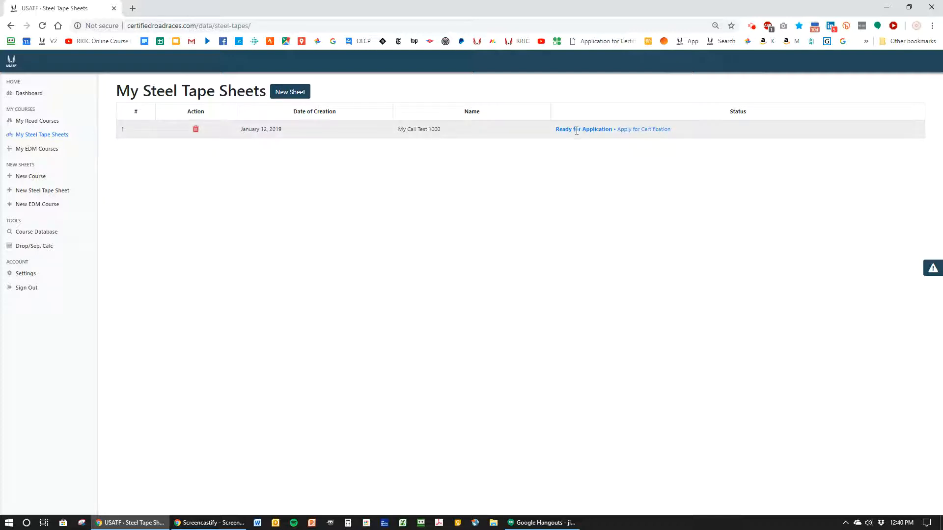
# Step: Apply for certification of the saved sheet and list the two team members' names with duties "lead tape and spring scale" and "rear tape"
pyautogui.click(641, 131)
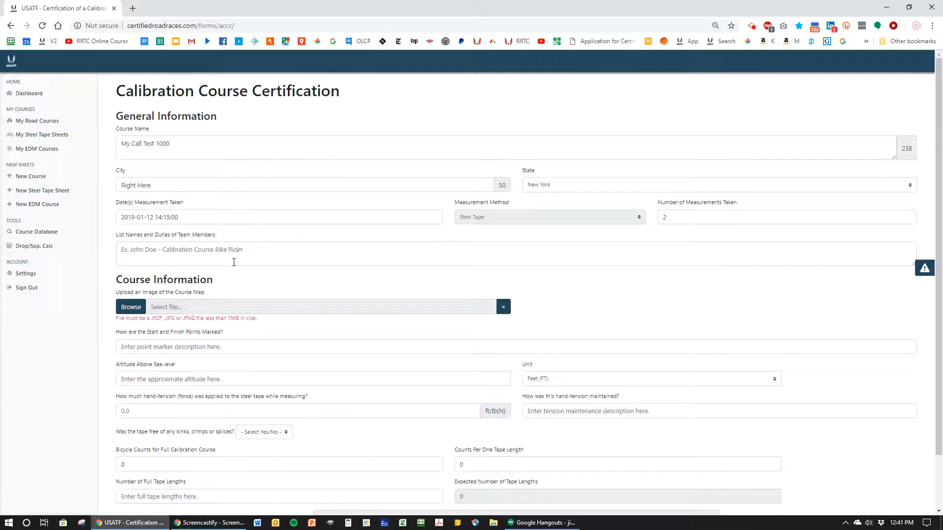
pyautogui.click(200, 258)
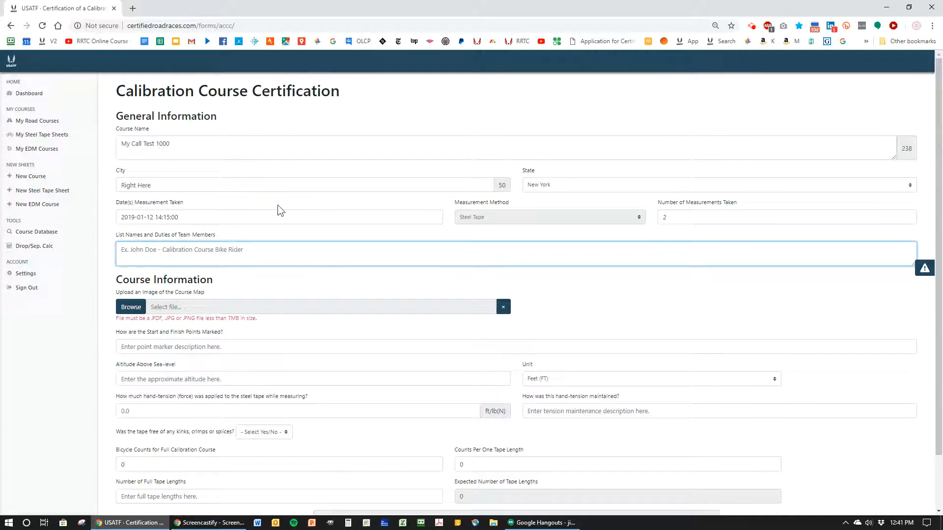
pyautogui.write('G')
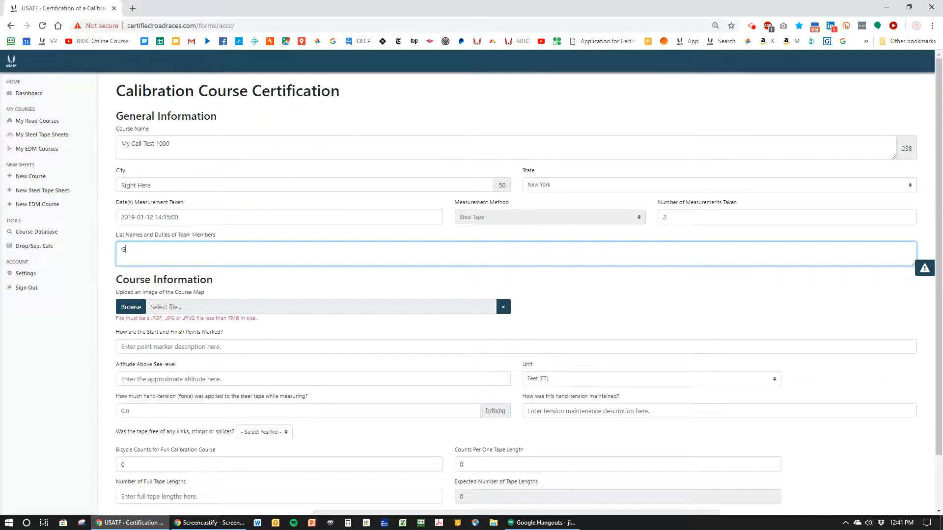
pyautogui.press('BackSpace')
pyautogui.write('G')
pyautogui.press('BackSpace')
pyautogui.write('B')
pyautogui.write('ill - lead tape and spring sc')
pyautogui.write('ale ')
pyautogui.write('Bo')
pyautogui.write('b - ')
pyautogui.write('rear tape')
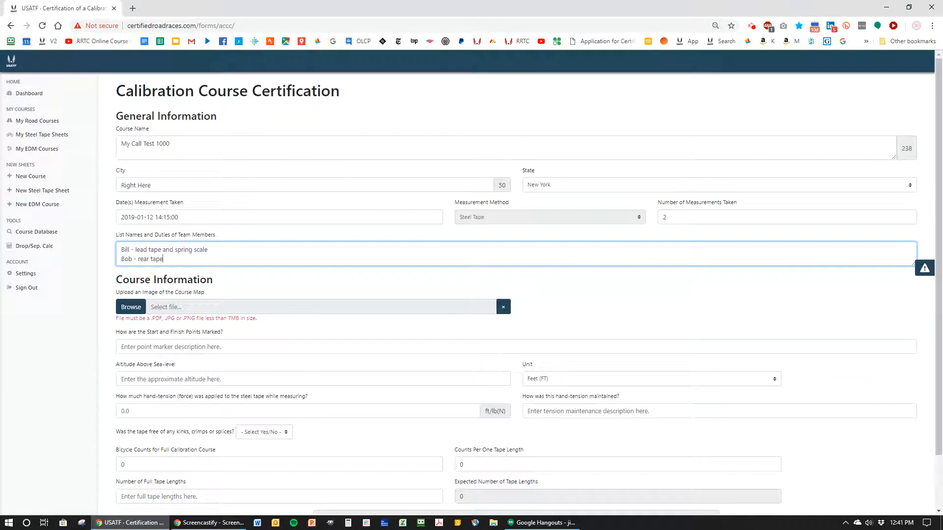
pyautogui.click(603, 303)
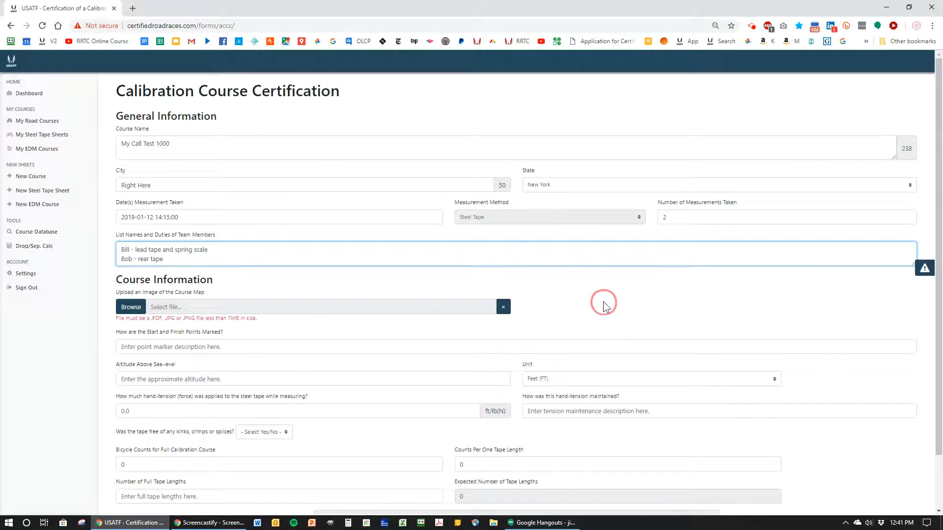
# Step: Attach My 1000 ft Calibration Course.pdf as the course map image
pyautogui.click(136, 308)
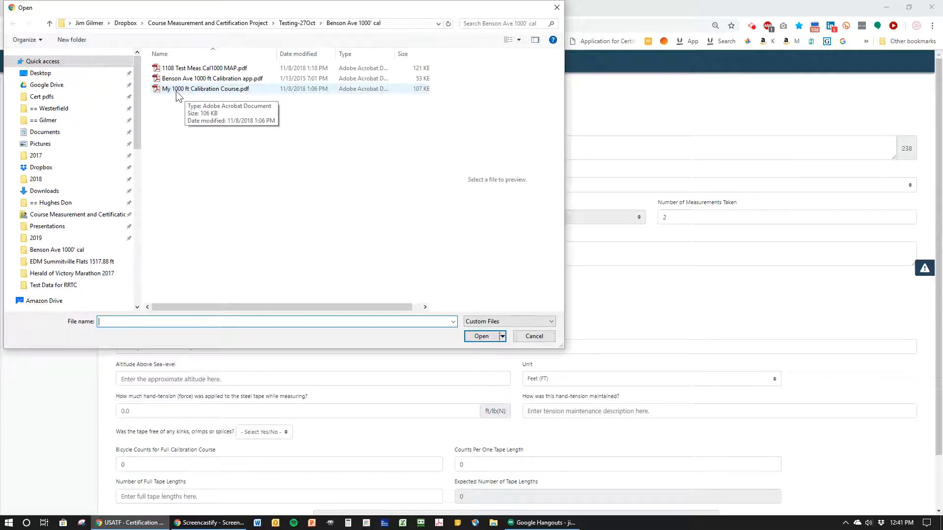
pyautogui.click(190, 91)
pyautogui.click(492, 336)
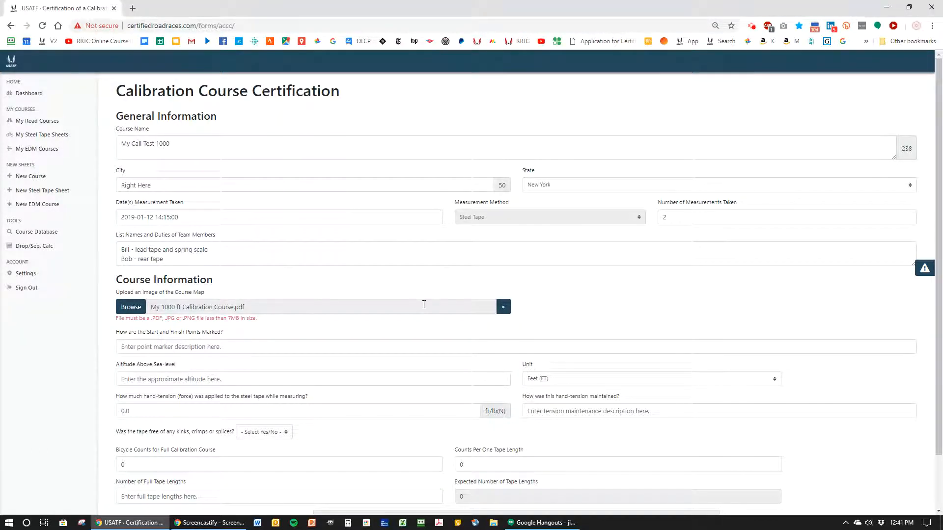
# Step: Describe the start and finish point markings as "PK nails and white paint" and enter an altitude of 100 feet
pyautogui.click(162, 346)
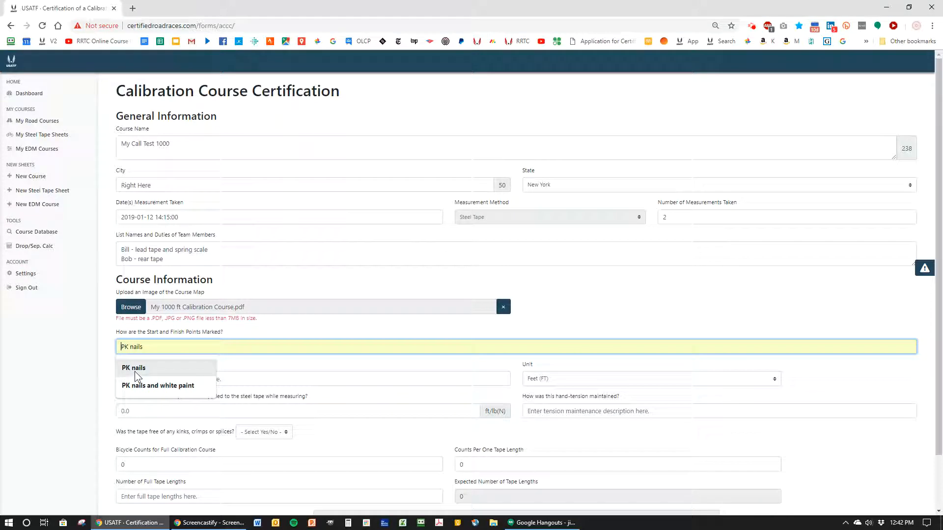
pyautogui.click(182, 386)
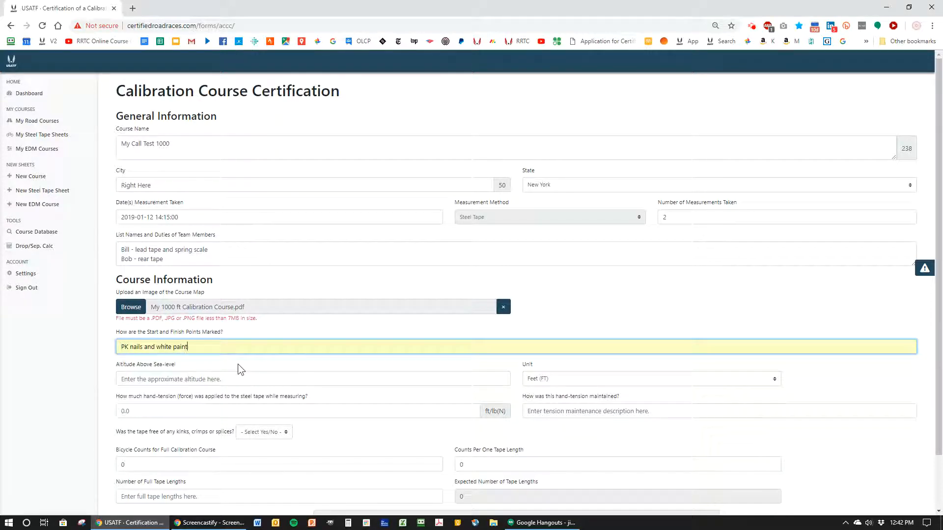
pyautogui.scroll(-1, 238, 364)
pyautogui.click(171, 314)
pyautogui.write('100')
pyautogui.press('Tab')
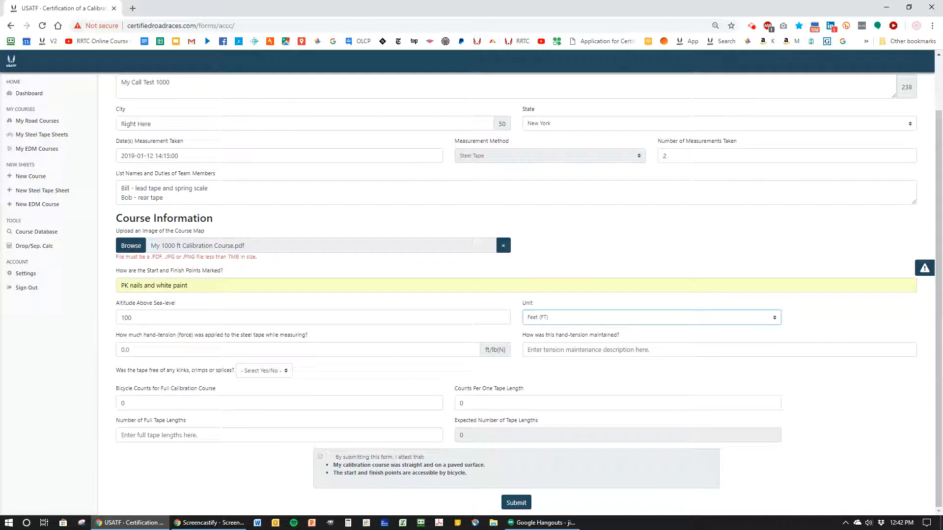
# Step: Enter a hand-tension of 12 maintained by "used a spring scale", and answer Yes to the tape being free of kinks, crimps or splices
pyautogui.click(126, 350)
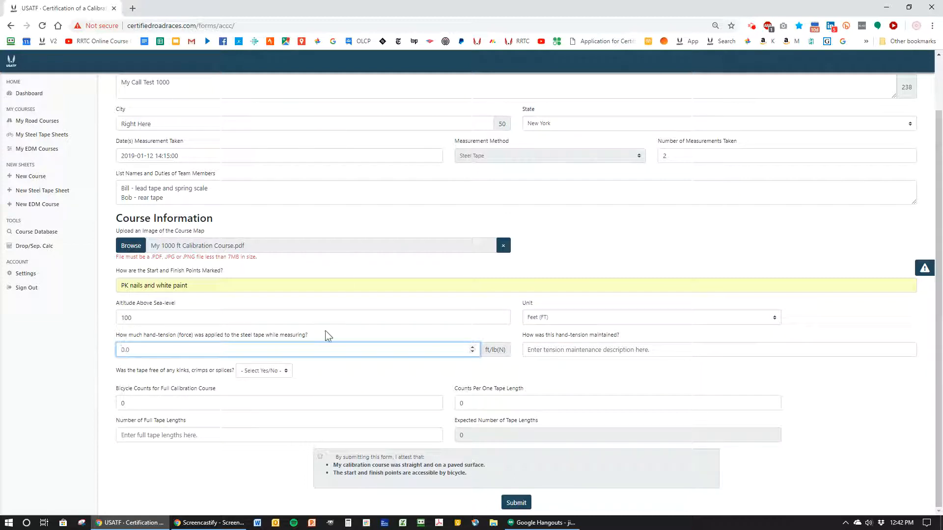
pyautogui.write('12')
pyautogui.press('Tab')
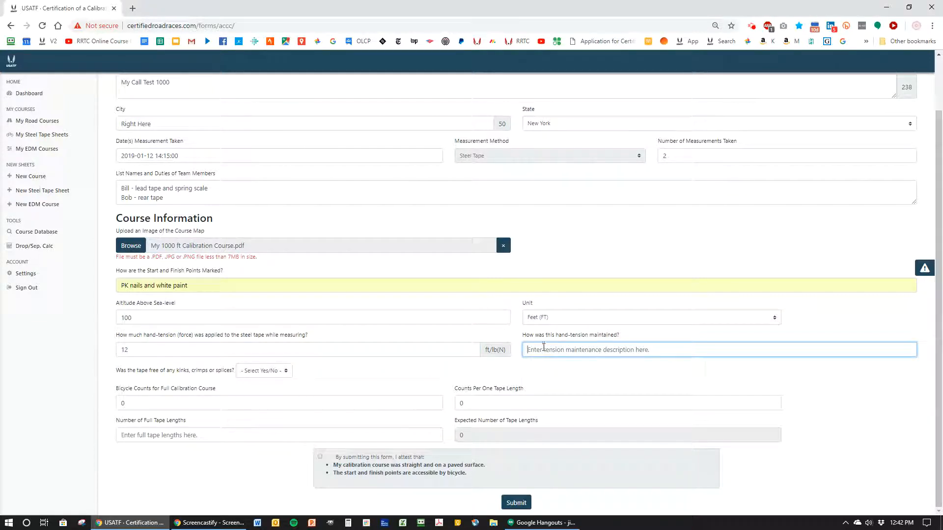
pyautogui.click(555, 350)
pyautogui.click(560, 371)
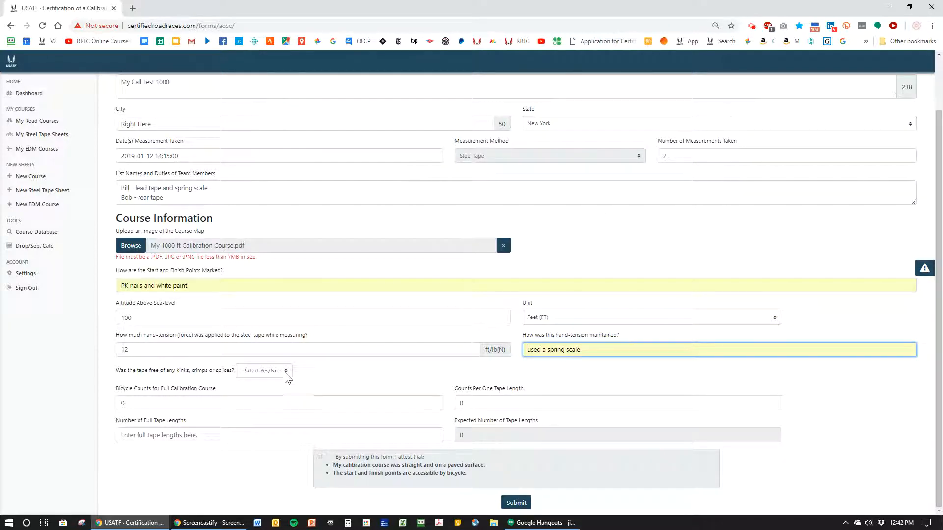
pyautogui.click(270, 372)
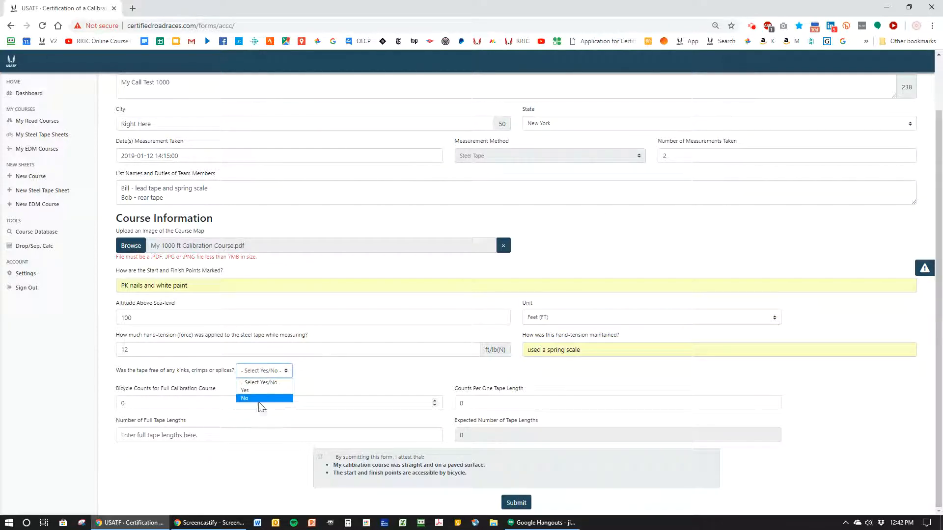
pyautogui.click(248, 390)
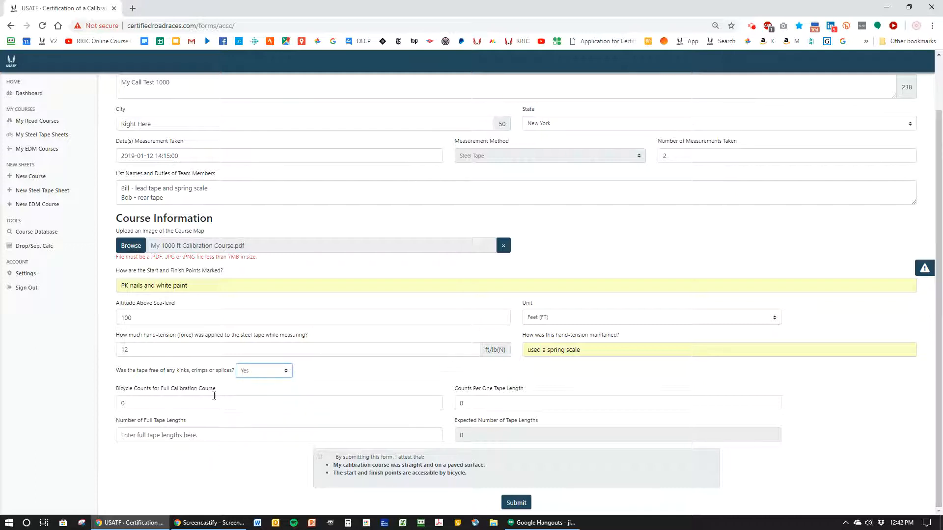
# Step: Enter 4000 bicycle counts for the full calibration course, 400 counts per one tape length and 10 full tape lengths
pyautogui.click(181, 401)
pyautogui.moveTo(182, 401); pyautogui.dragTo(120, 404)
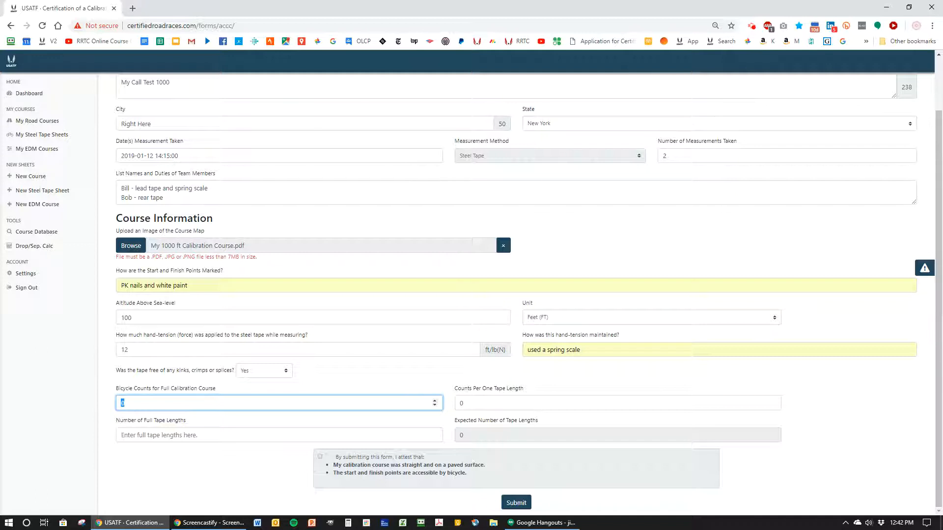
pyautogui.press('Tab')
pyautogui.write('400')
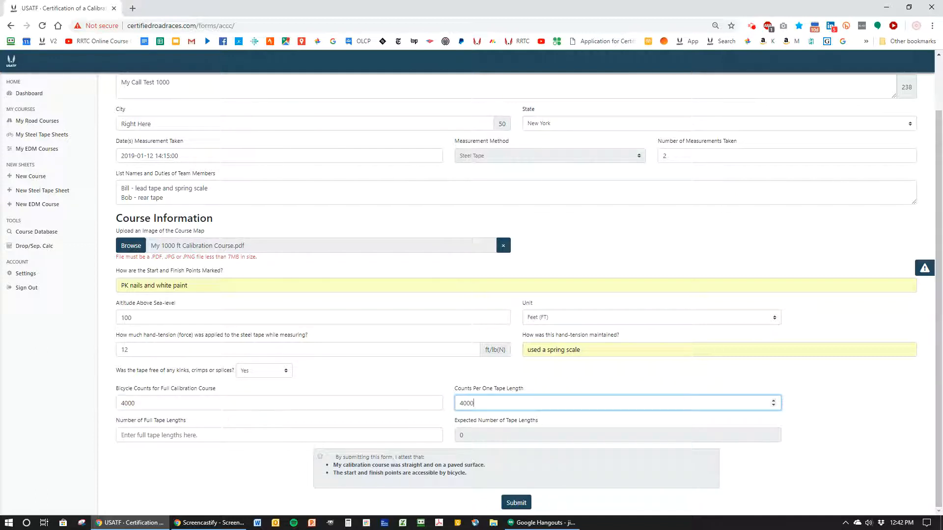
pyautogui.press('BackSpace')
pyautogui.press('Tab')
pyautogui.write('10')
pyautogui.click(239, 470)
pyautogui.click(135, 436)
pyautogui.click(491, 430)
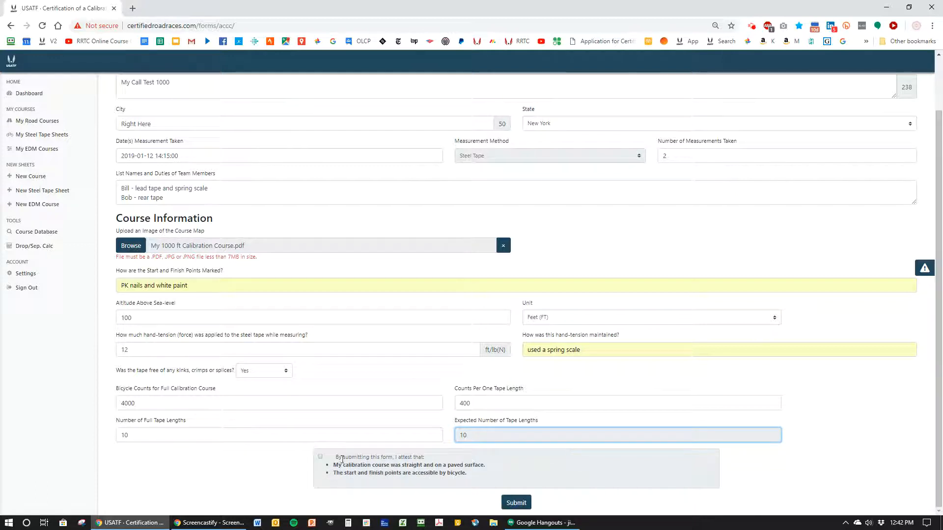
# Step: Attest to the straight paved course and bicycle-accessible start and finish points, and submit the certification application
pyautogui.click(321, 458)
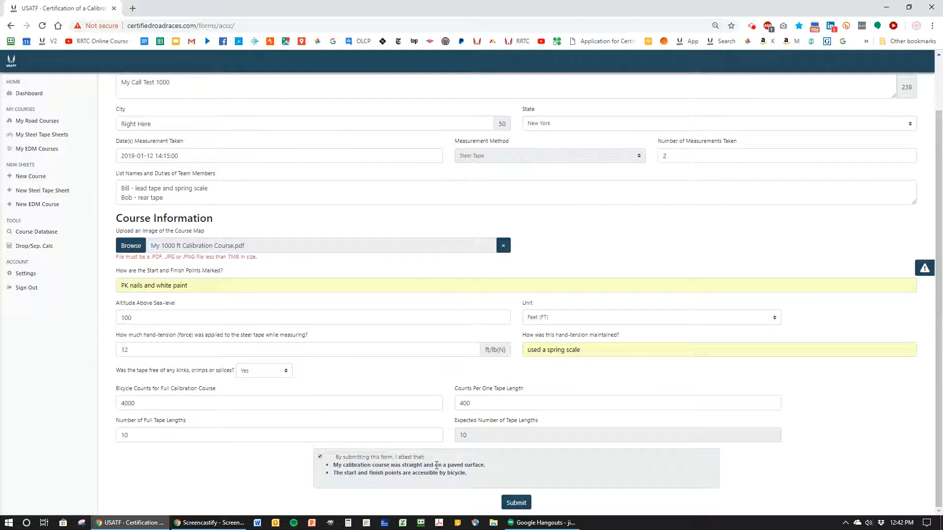
pyautogui.click(516, 503)
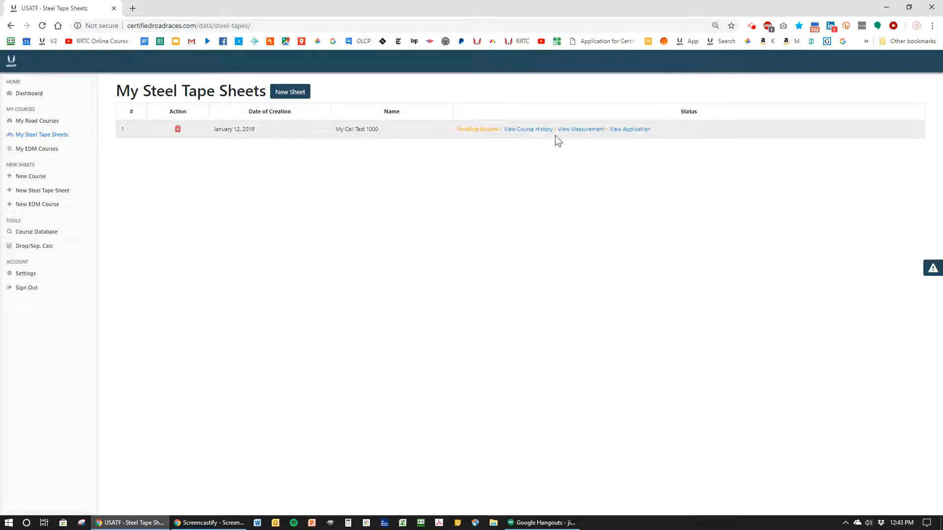
# Step: Check the submitted sheet's review status and view its course history
pyautogui.click(461, 130)
pyautogui.moveTo(461, 131); pyautogui.dragTo(501, 131)
pyautogui.click(503, 172)
pyautogui.click(534, 130)
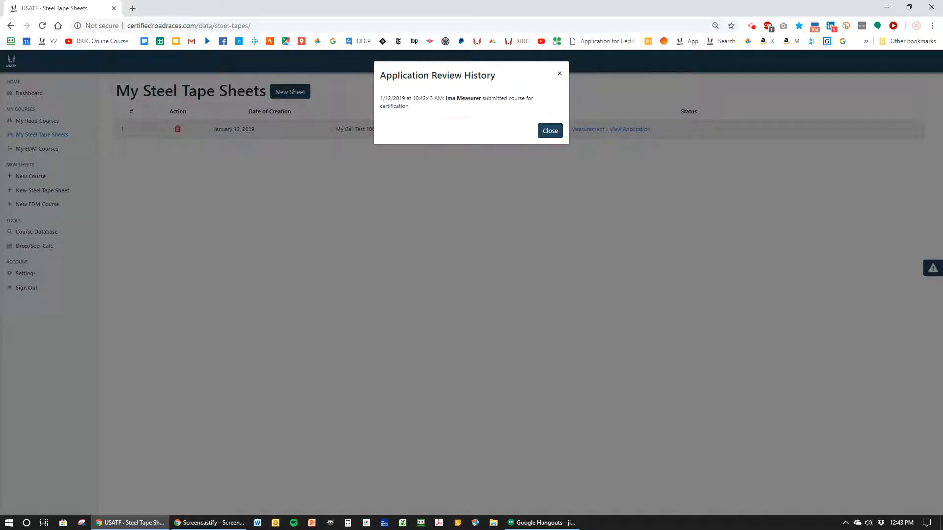
pyautogui.click(560, 74)
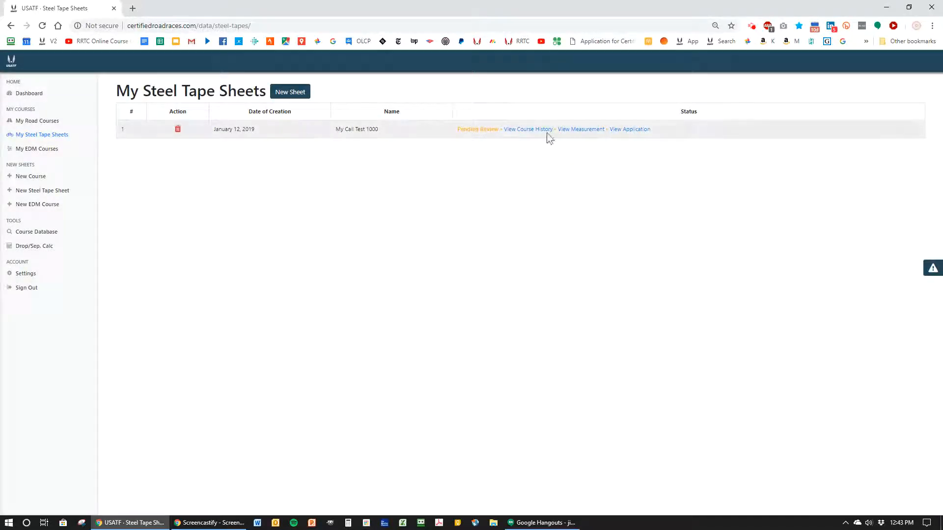
# Step: Review the submitted steel taping measurement from start to end and return to the list of steel tape sheets
pyautogui.click(581, 129)
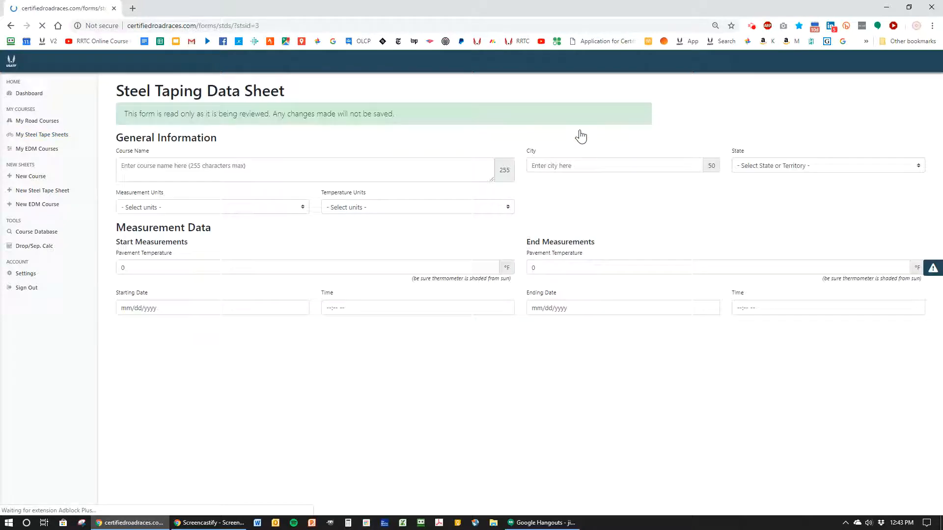
pyautogui.scroll(-4, 558, 250)
pyautogui.scroll(4, 558, 251)
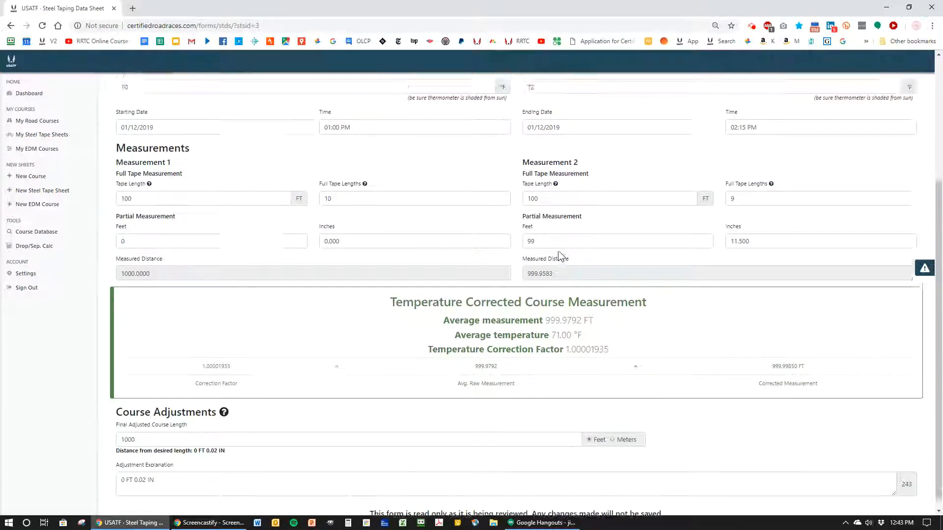
pyautogui.scroll(-4, 558, 252)
pyautogui.scroll(4, 558, 252)
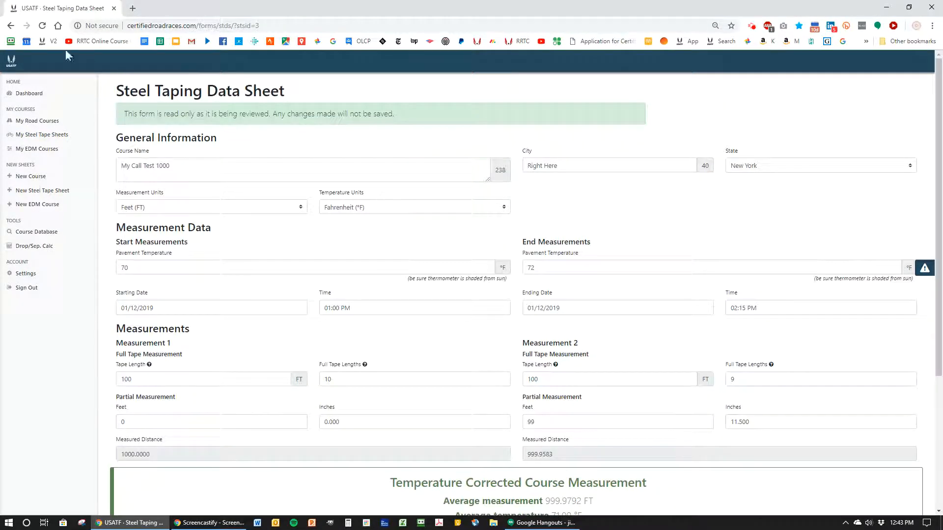
pyautogui.click(10, 27)
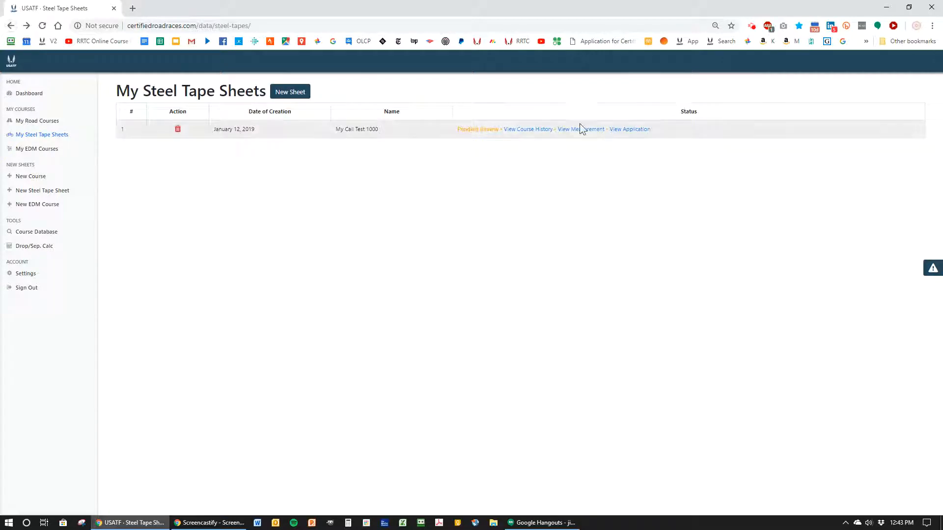
# Step: Review the submitted calibration course application, including the full-size course map and the course information entries
pyautogui.click(622, 131)
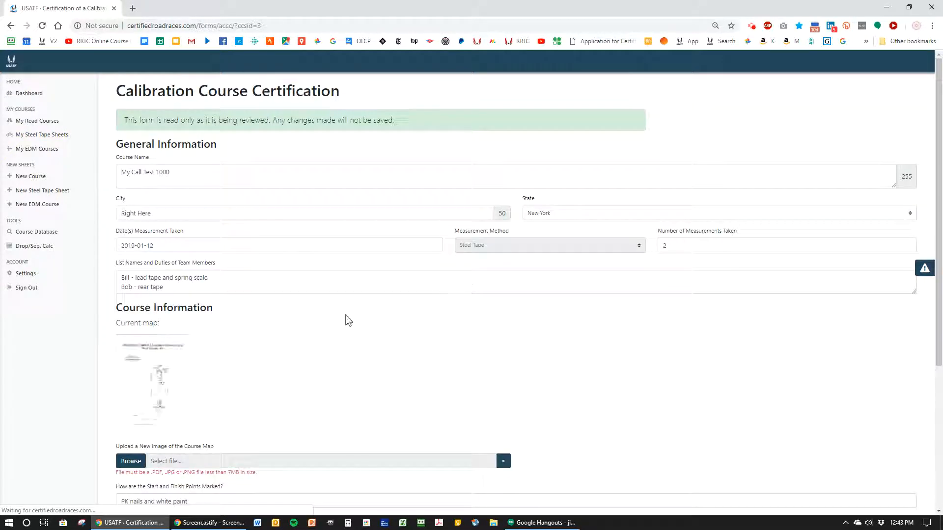
pyautogui.scroll(-4, 346, 317)
pyautogui.scroll(4, 389, 315)
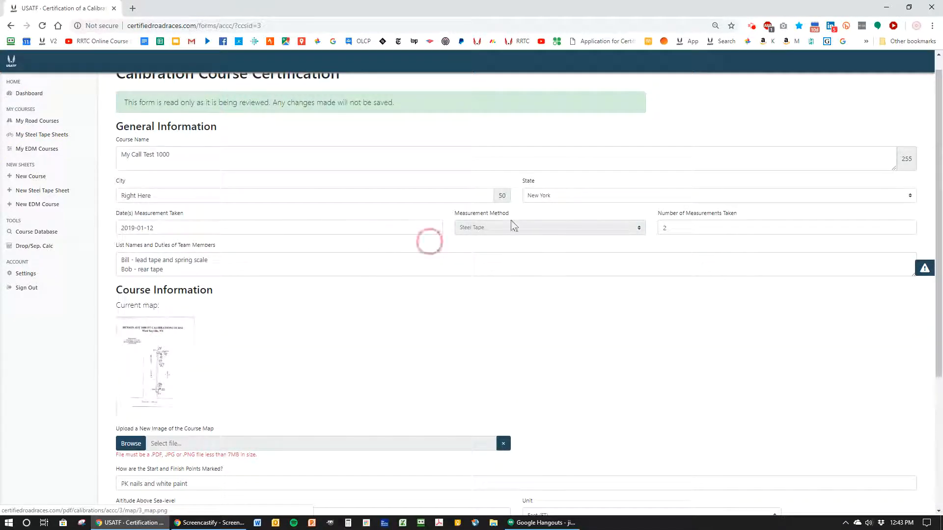
pyautogui.click(172, 361)
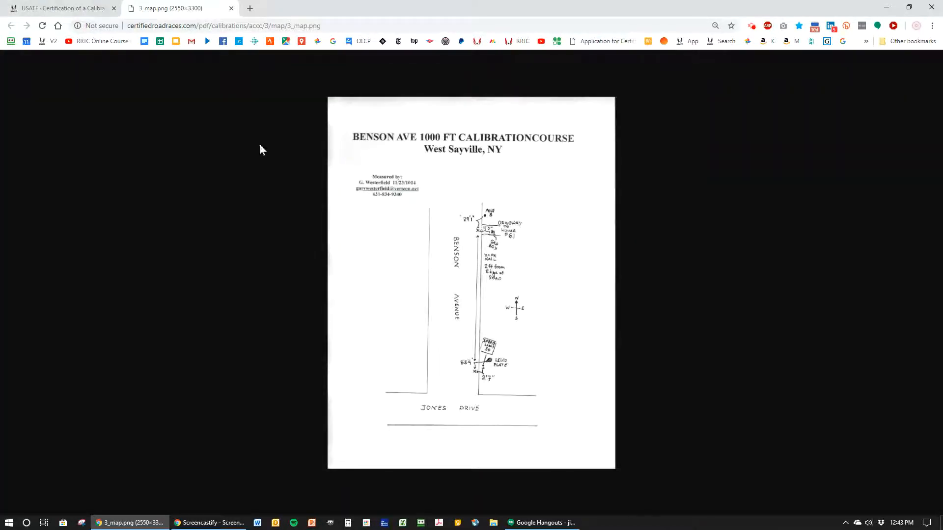
pyautogui.click(231, 9)
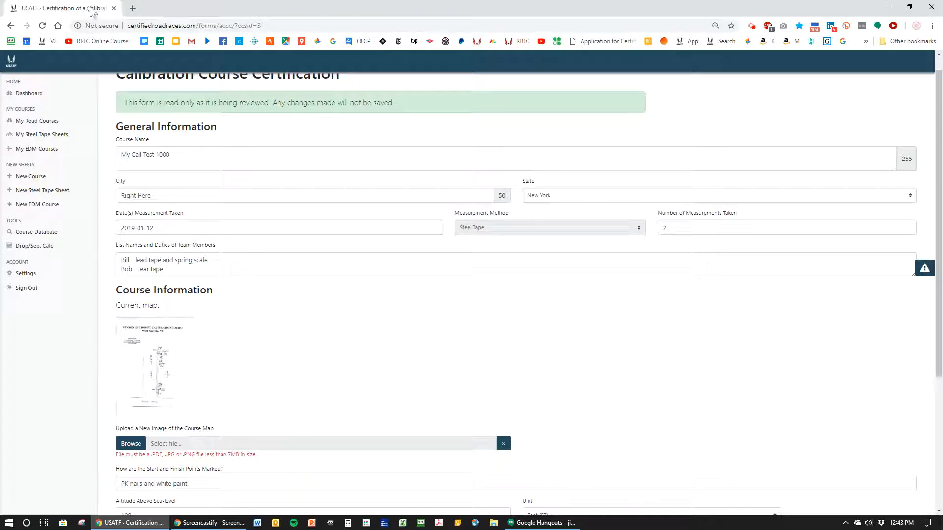
pyautogui.scroll(-4, 123, 240)
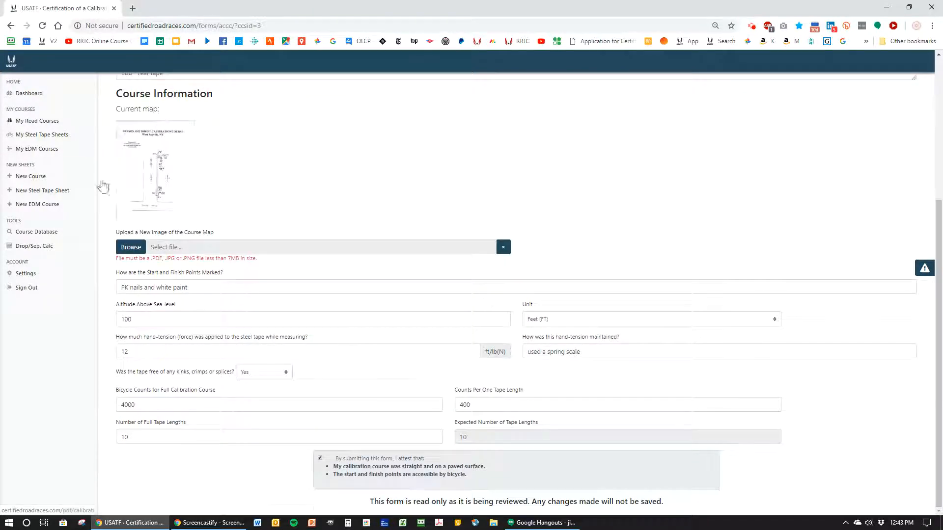
# Step: Read the read-only review notice at the end of the submitted calibration course application
pyautogui.click(383, 504)
pyautogui.moveTo(382, 503); pyautogui.dragTo(681, 500)
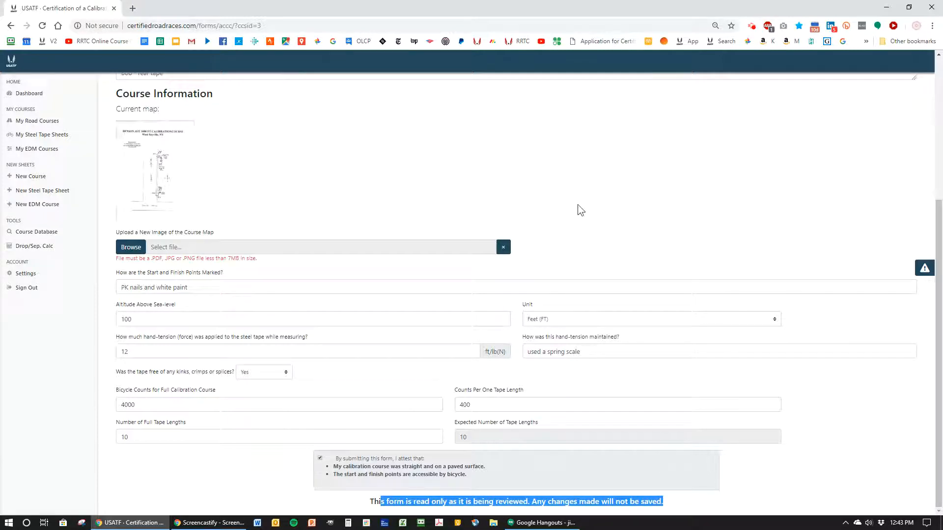
pyautogui.scroll(4, 573, 196)
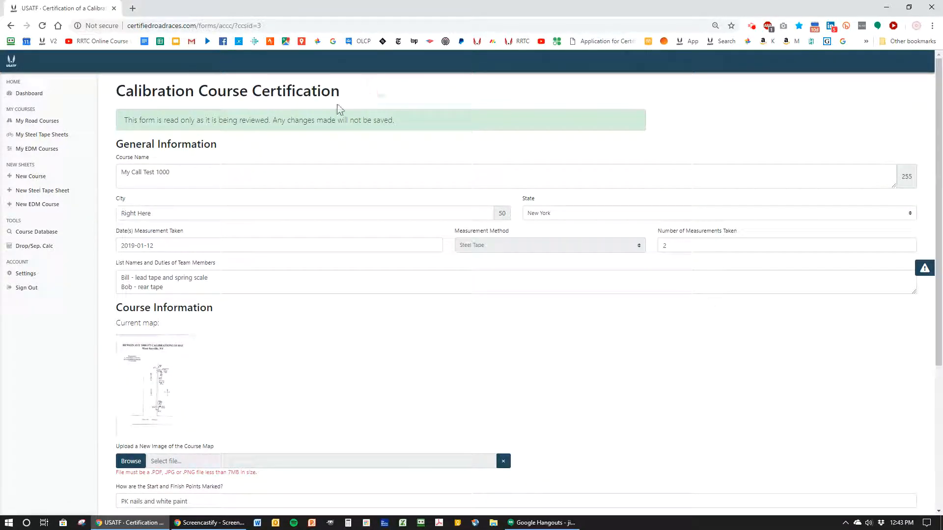
# Step: Sign out of the measurer account and sign in as the certifier, entering the account username and password
pyautogui.click(29, 289)
pyautogui.click(294, 125)
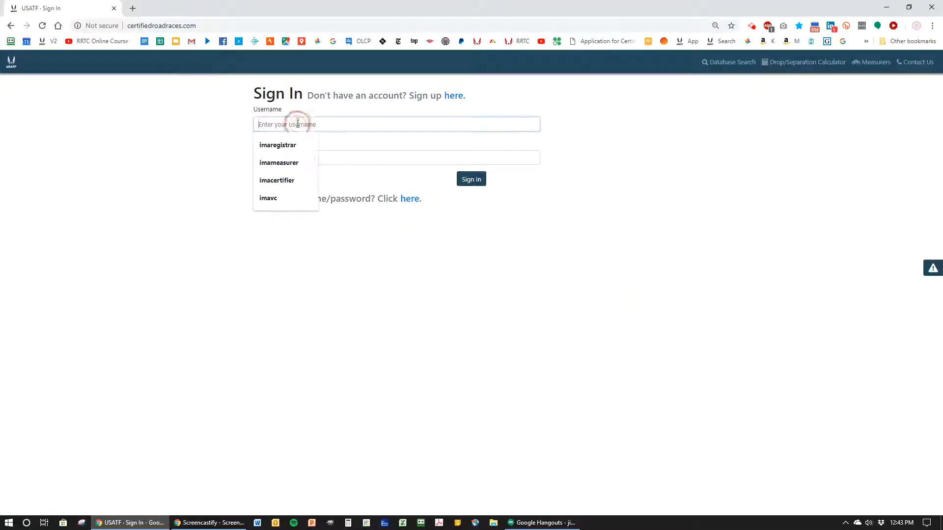
pyautogui.click(290, 183)
pyautogui.click(288, 156)
pyautogui.write('••')
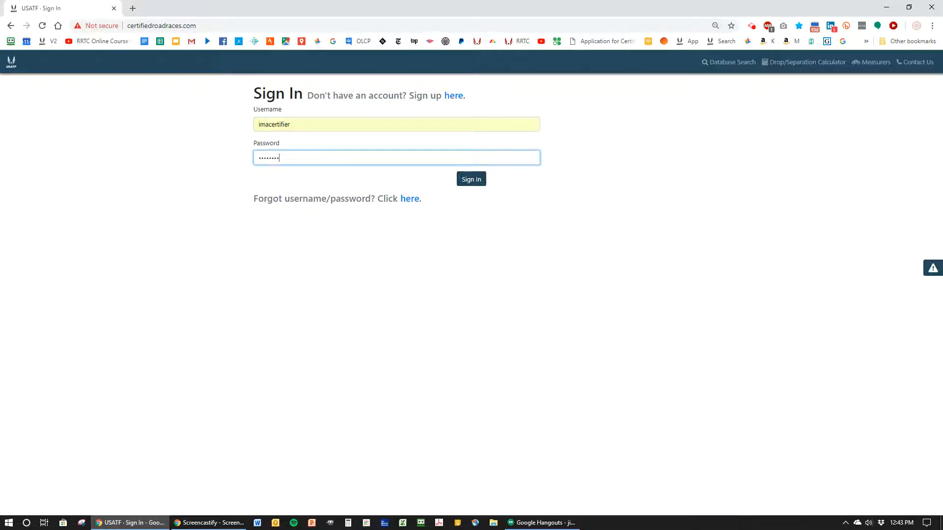
pyautogui.click(471, 180)
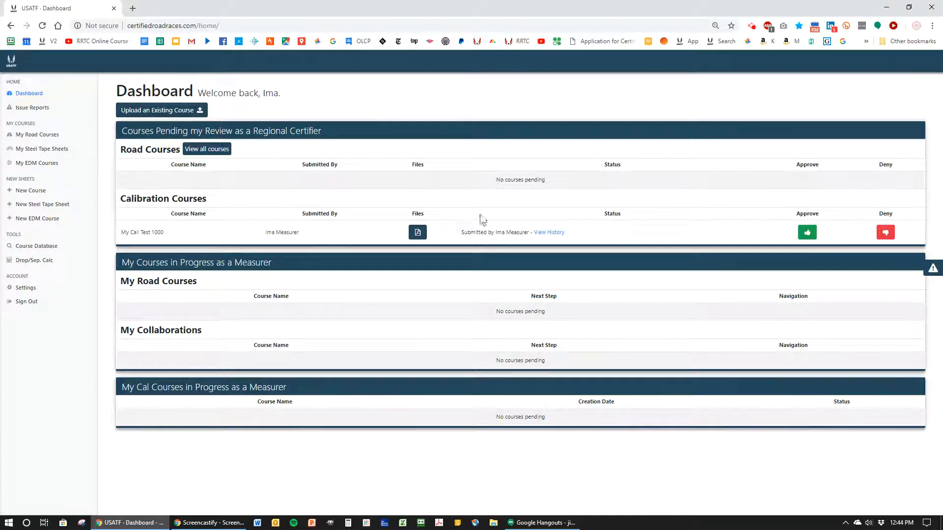
# Step: Check the review history of the pending My Call Test 1000 course and read through its Steel Tape Sheet PDF
pyautogui.click(551, 233)
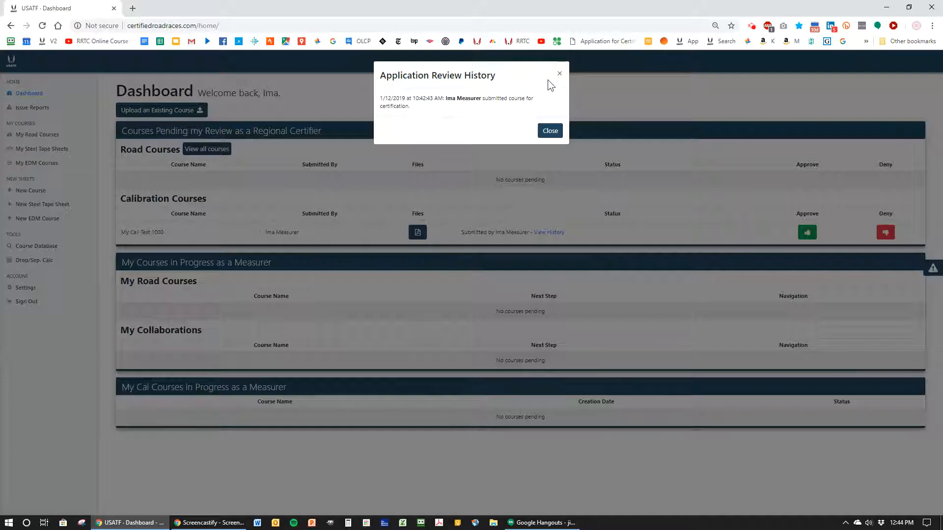
pyautogui.click(559, 74)
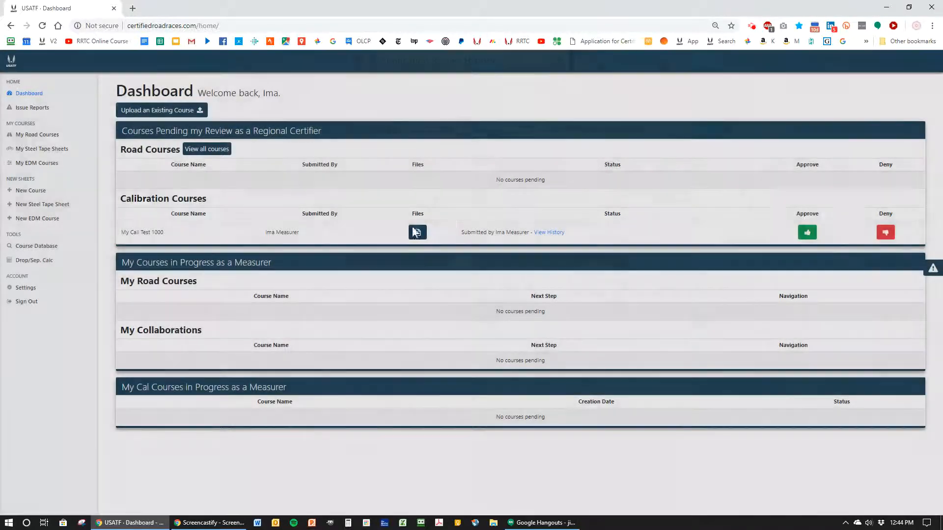
pyautogui.click(417, 232)
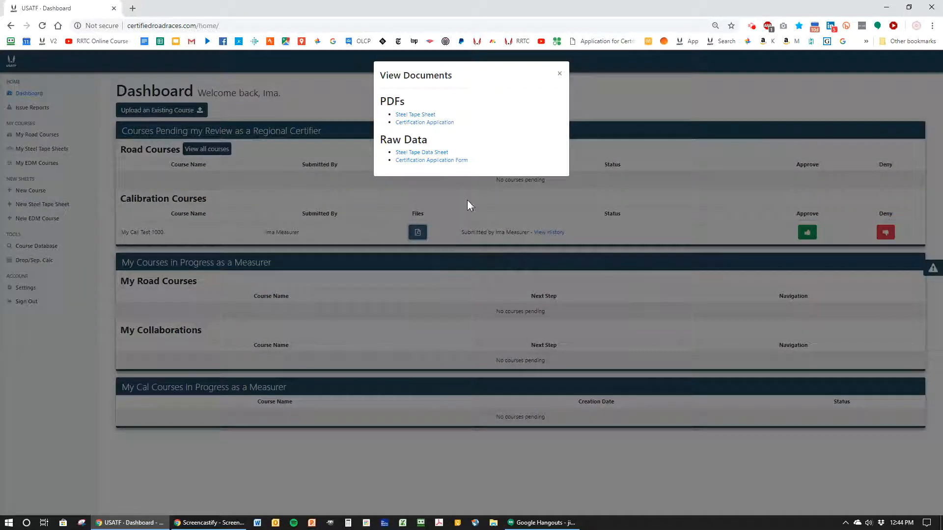
pyautogui.click(408, 115)
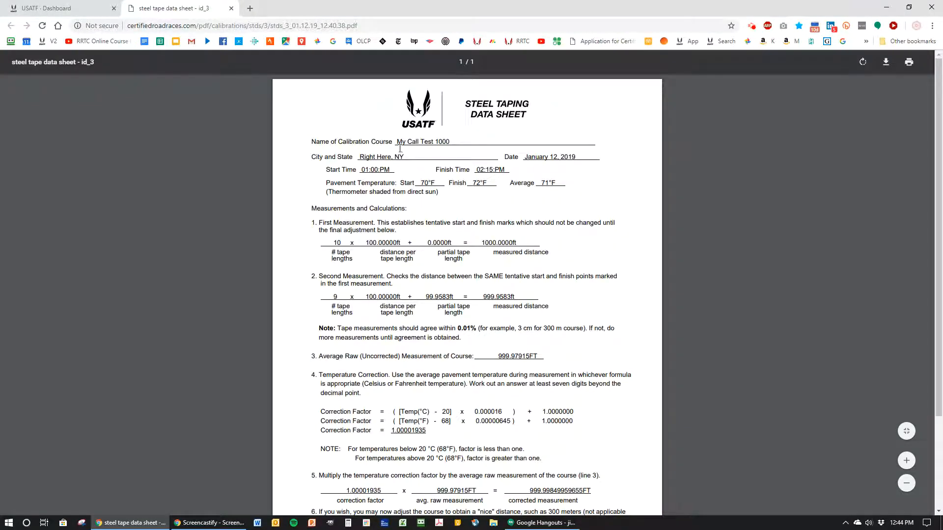
pyautogui.scroll(-3, 392, 156)
pyautogui.scroll(3, 410, 162)
pyautogui.scroll(-1, 410, 161)
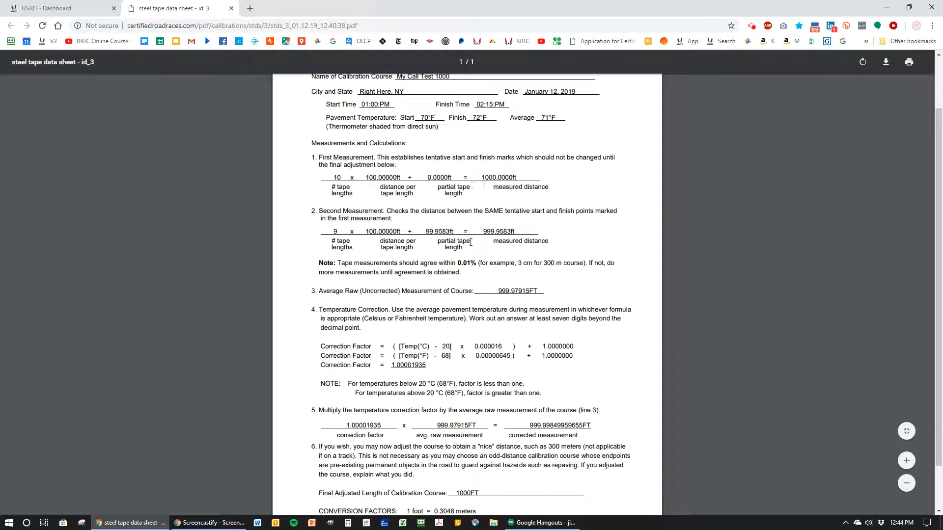
pyautogui.scroll(-1, 513, 297)
pyautogui.scroll(2, 518, 286)
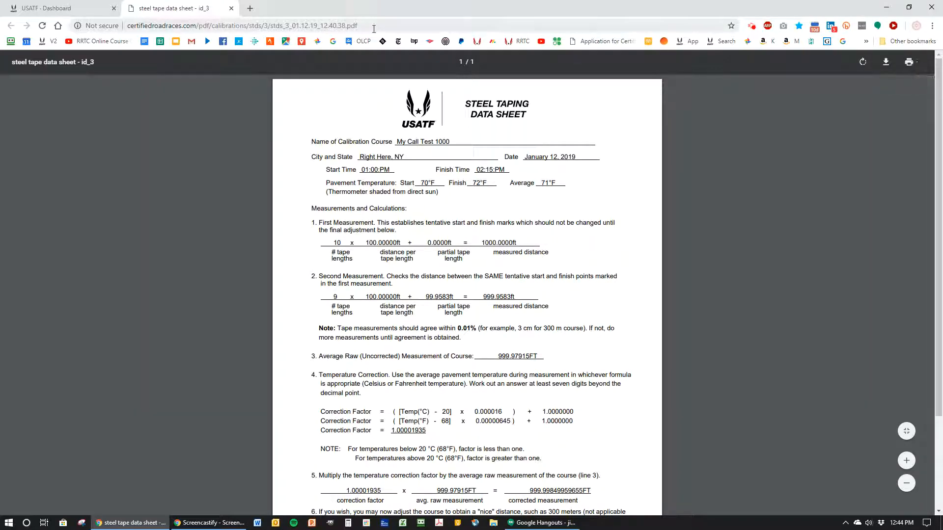
# Step: Open the raw Steel Tape Data Sheet from the course's documents and review its measurements and course adjustments
pyautogui.click(44, 10)
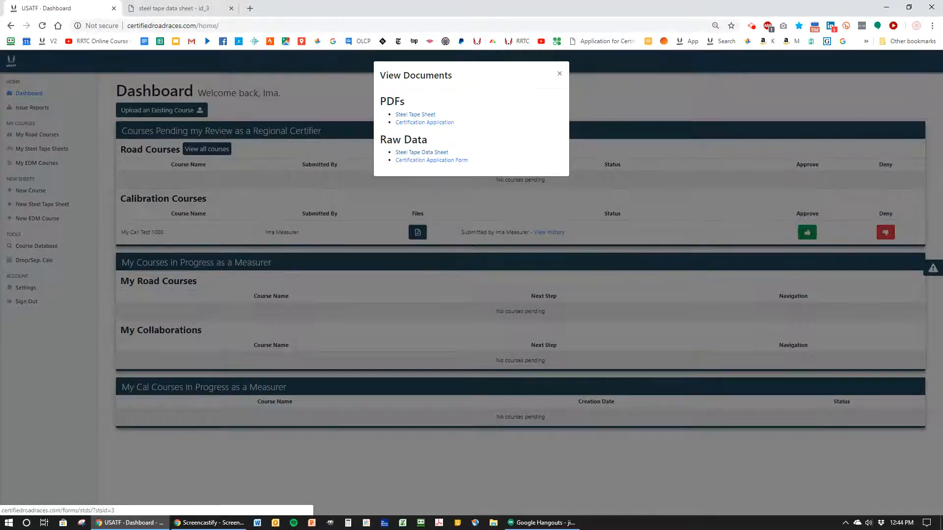
pyautogui.click(413, 153)
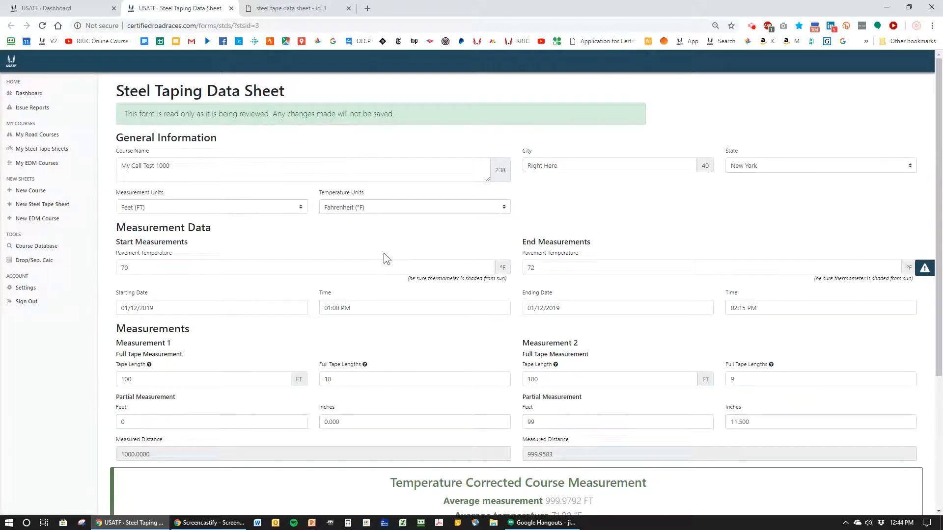
pyautogui.scroll(-4, 618, 302)
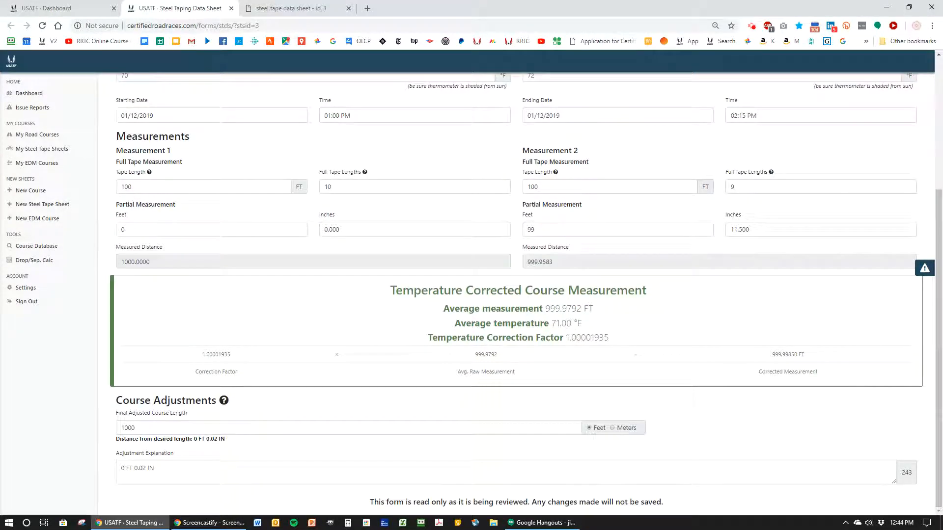
pyautogui.scroll(4, 655, 385)
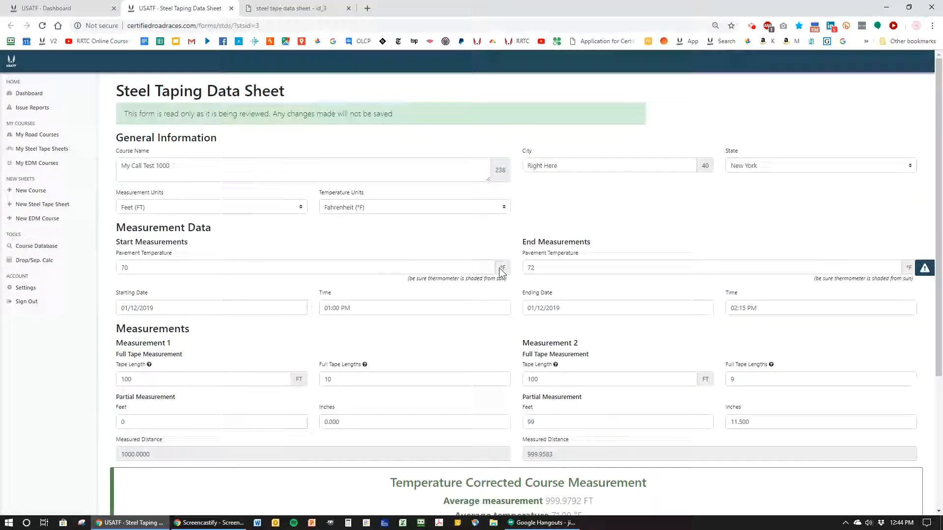
pyautogui.scroll(-4, 501, 273)
pyautogui.scroll(4, 502, 273)
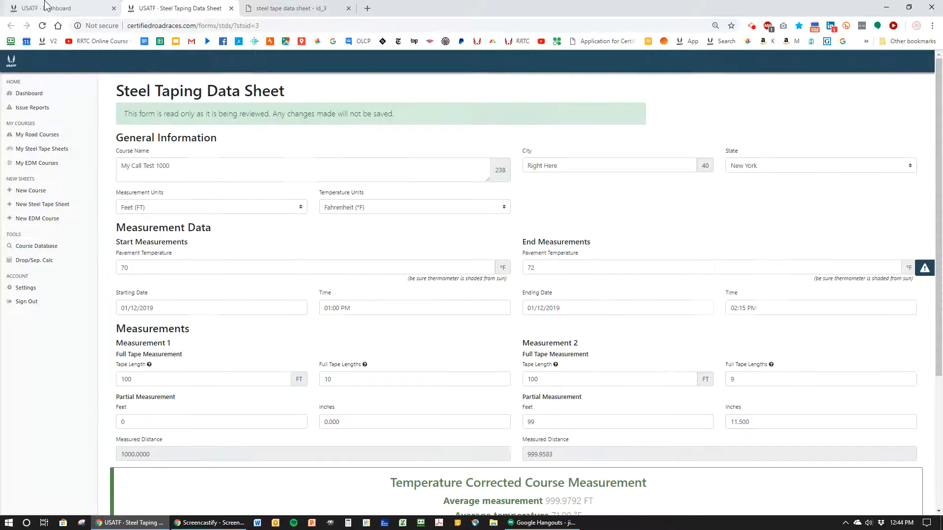
# Step: Review the Certification Application PDF, including the course map on its second page, and close the course's document list
pyautogui.click(48, 5)
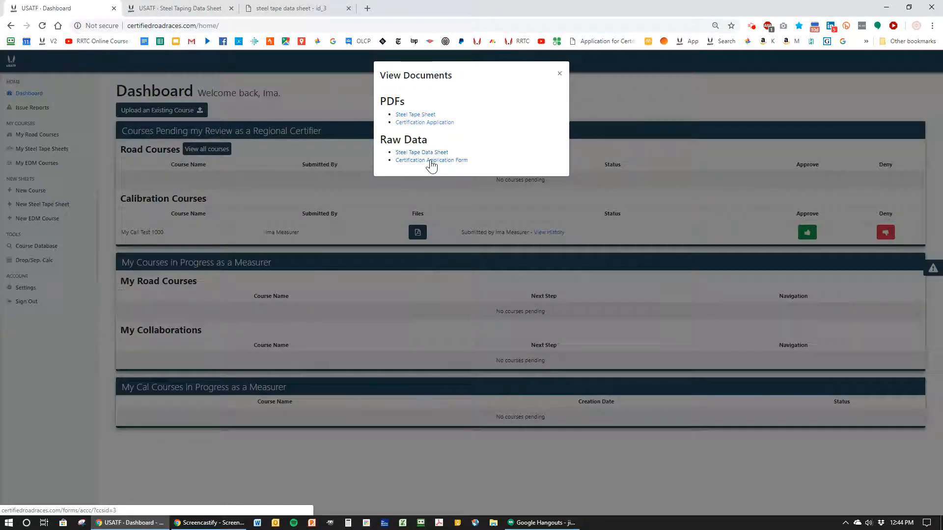
pyautogui.click(435, 130)
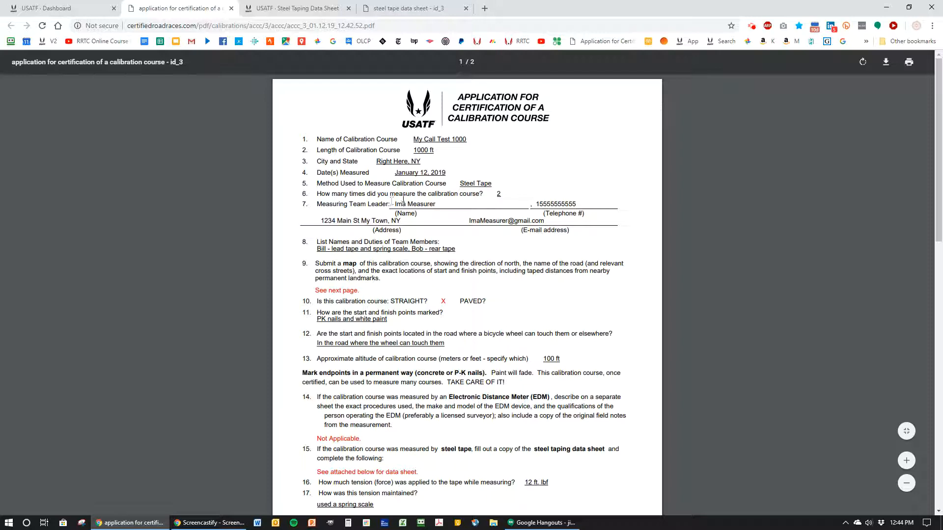
pyautogui.scroll(-4, 517, 256)
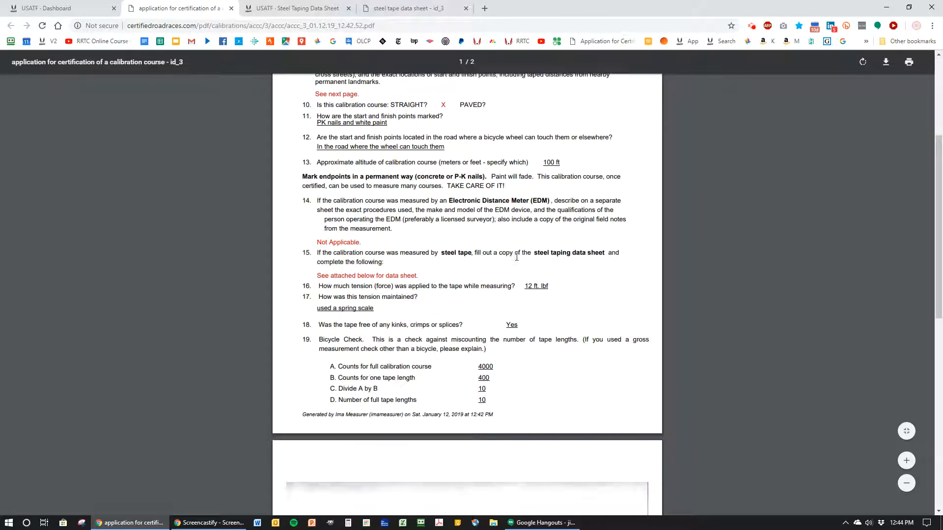
pyautogui.scroll(-8, 517, 257)
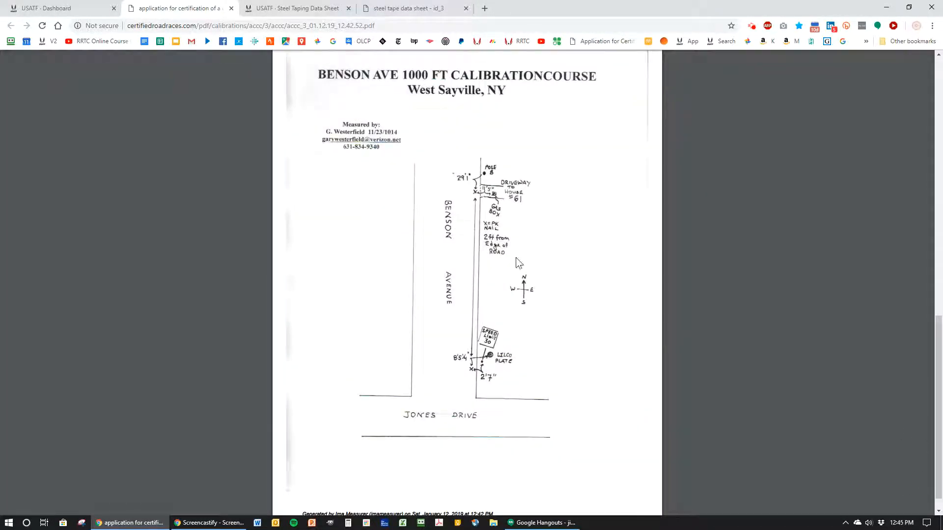
pyautogui.scroll(2, 516, 261)
pyautogui.scroll(-3, 517, 261)
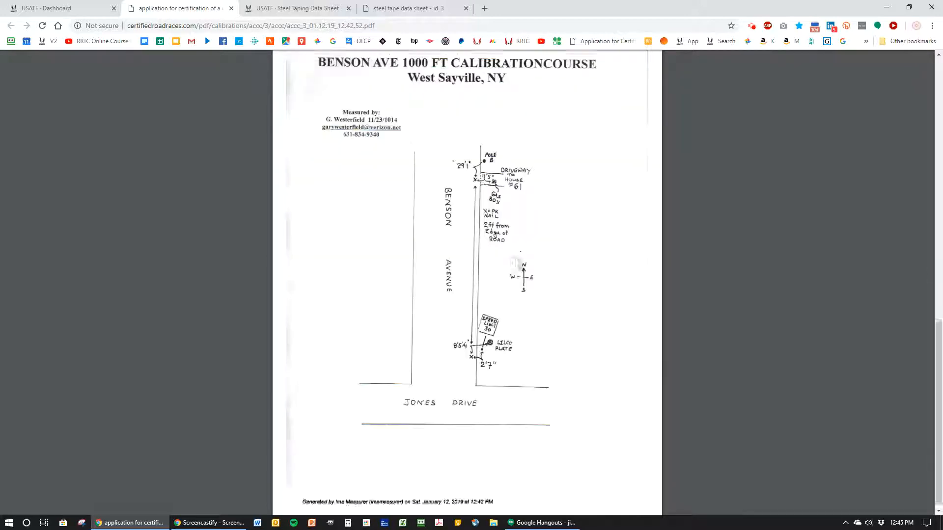
pyautogui.scroll(4, 516, 261)
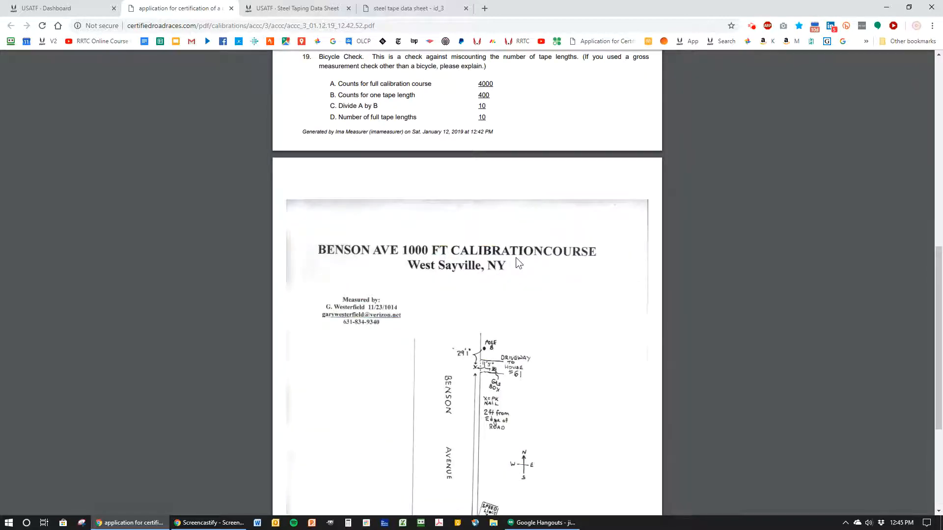
pyautogui.scroll(-4, 515, 258)
pyautogui.scroll(11, 516, 257)
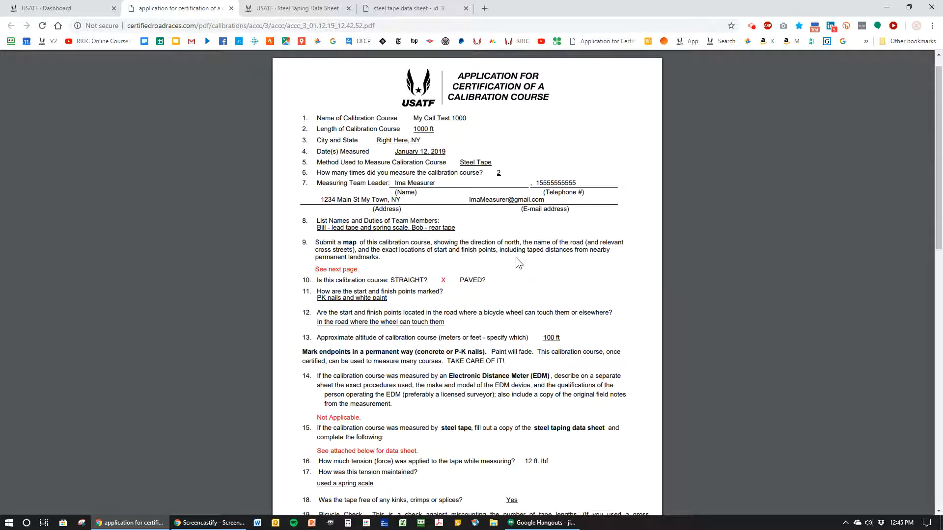
pyautogui.moveTo(830, 80)
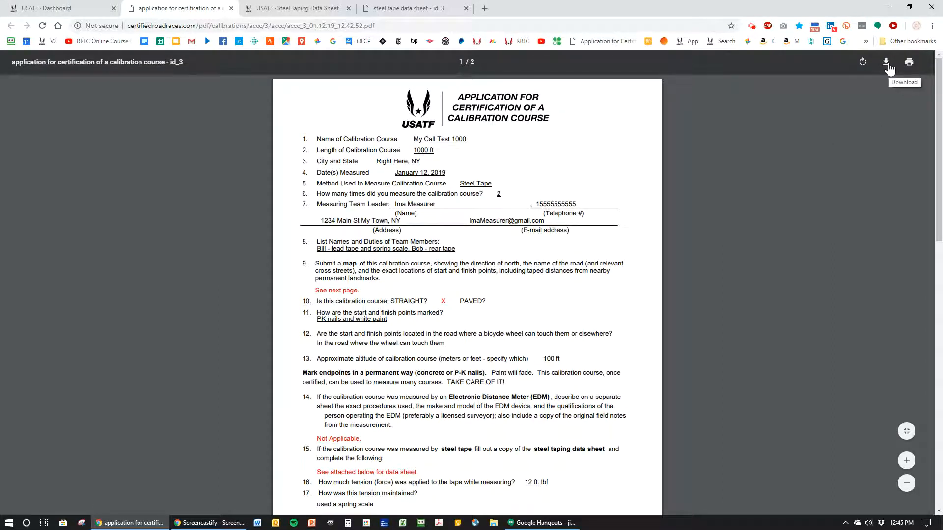
pyautogui.click(74, 14)
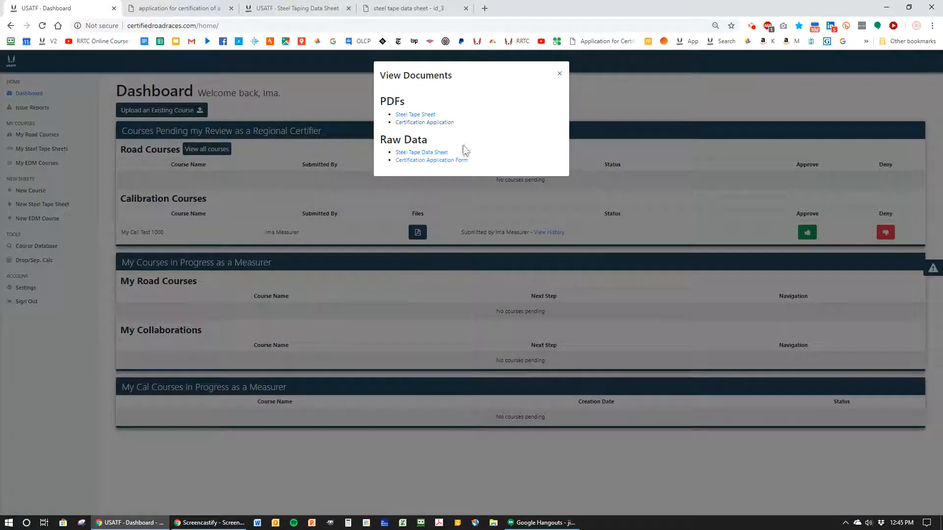
pyautogui.click(559, 74)
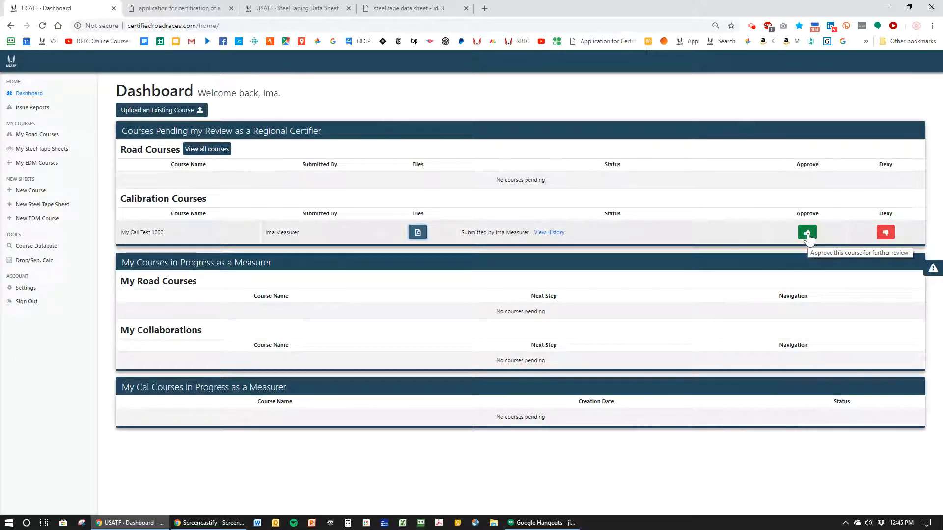
# Step: Start approving My Call Test 1000 and review its measurement certificate down to the signature line
pyautogui.click(808, 233)
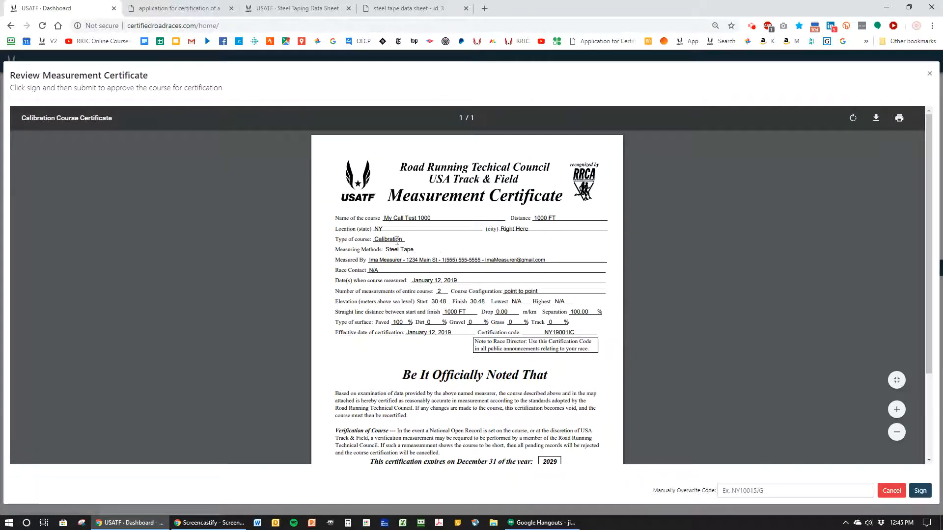
pyautogui.scroll(-1, 578, 229)
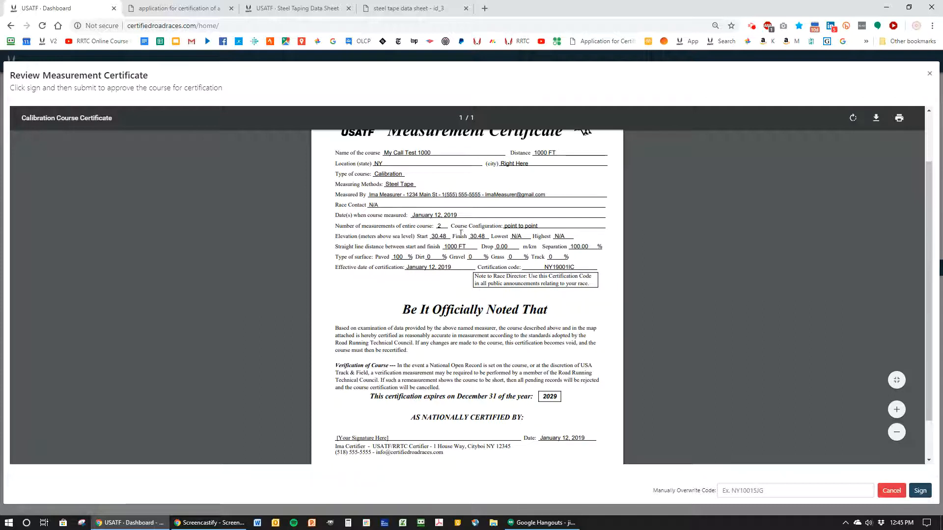
pyautogui.scroll(-1, 475, 331)
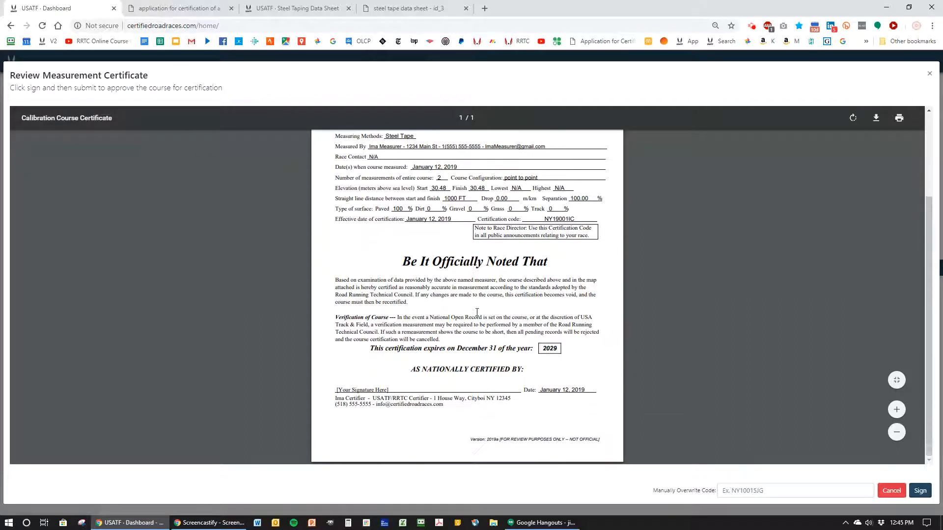
pyautogui.scroll(2, 505, 362)
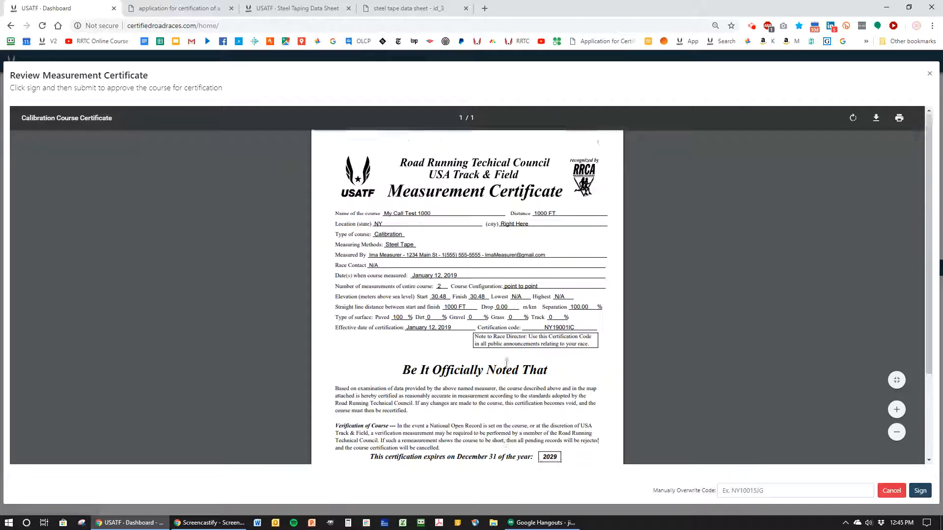
pyautogui.scroll(-1, 505, 362)
pyautogui.scroll(-1, 508, 367)
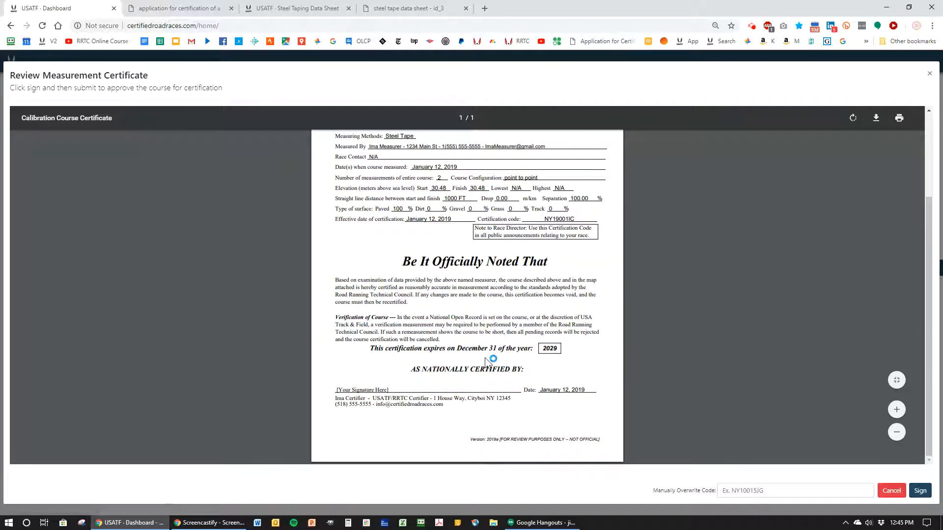
# Step: Sign the measurement certificate as the certifier, checking its certification code and the signature on it
pyautogui.click(917, 493)
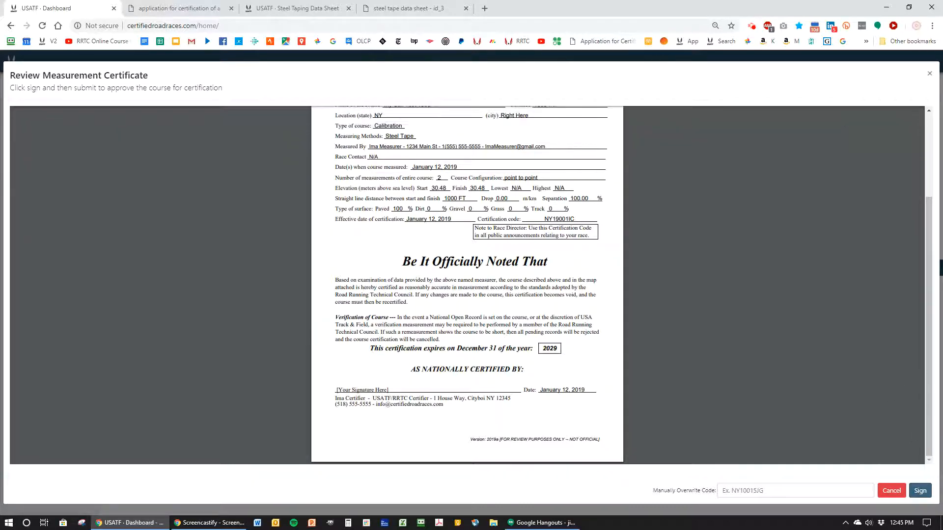
pyautogui.moveTo(549, 216); pyautogui.dragTo(589, 216)
pyautogui.click(576, 217)
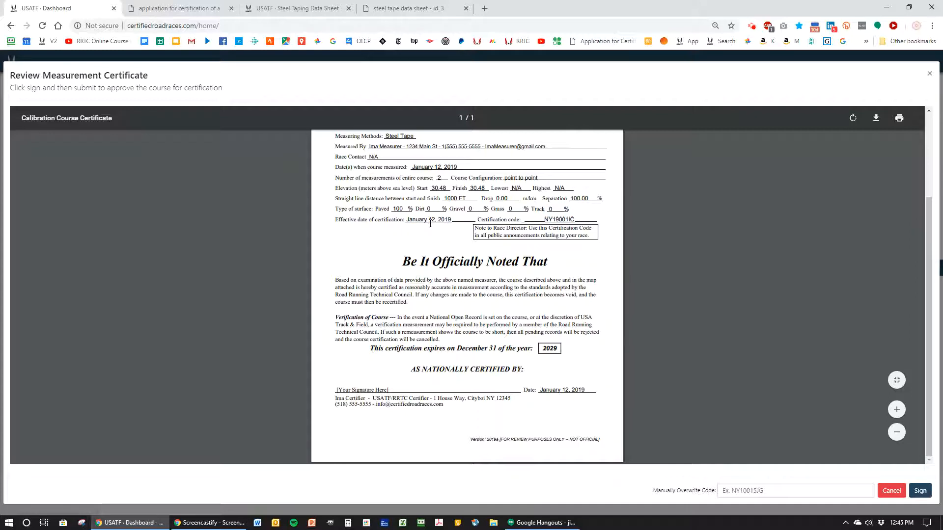
pyautogui.click(922, 494)
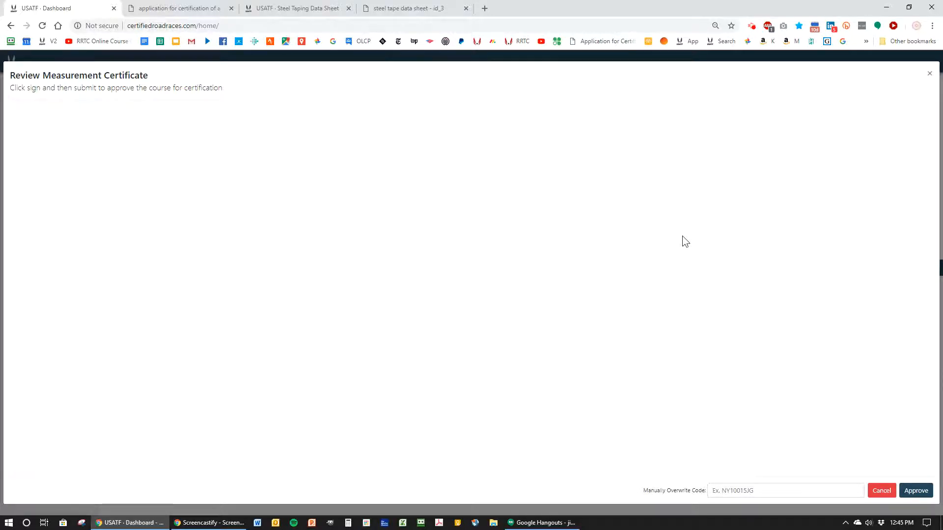
pyautogui.scroll(-3, 671, 276)
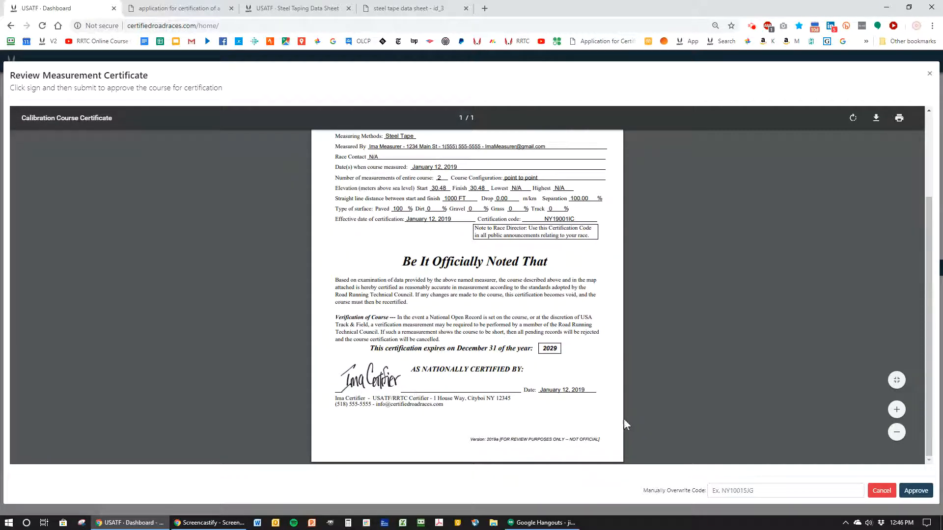
# Step: Approve the signed measurement certificate and move the certification stamp on the course map to the blank area under the title
pyautogui.click(916, 491)
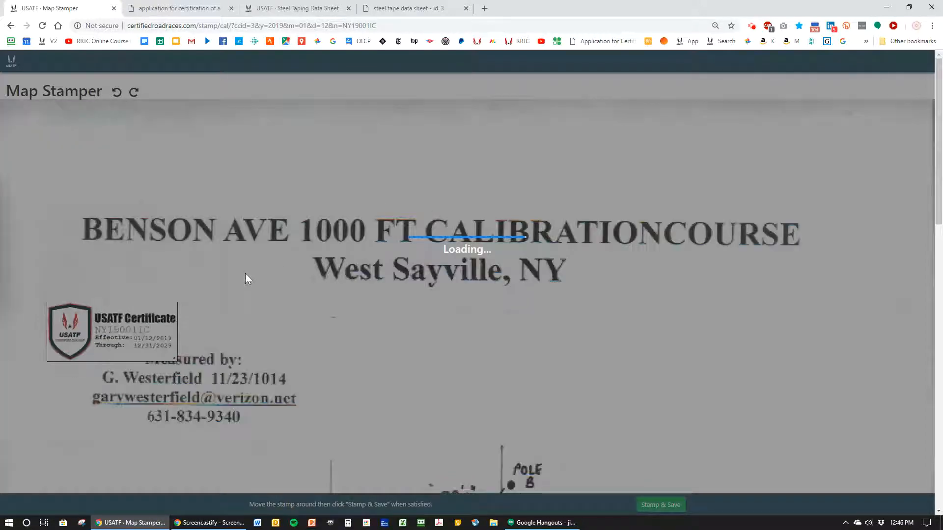
pyautogui.scroll(-4, 611, 275)
pyautogui.scroll(3, 611, 277)
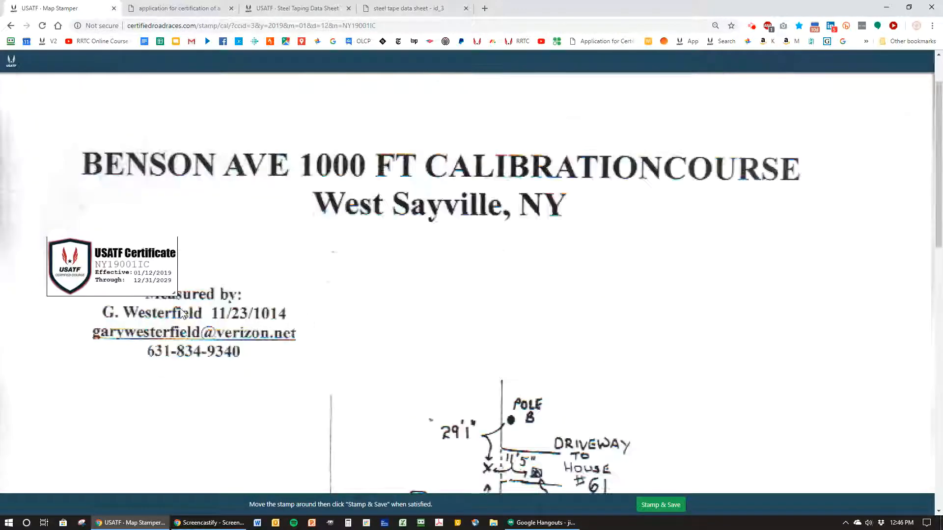
pyautogui.moveTo(113, 265); pyautogui.dragTo(422, 247)
pyautogui.scroll(-15, 453, 279)
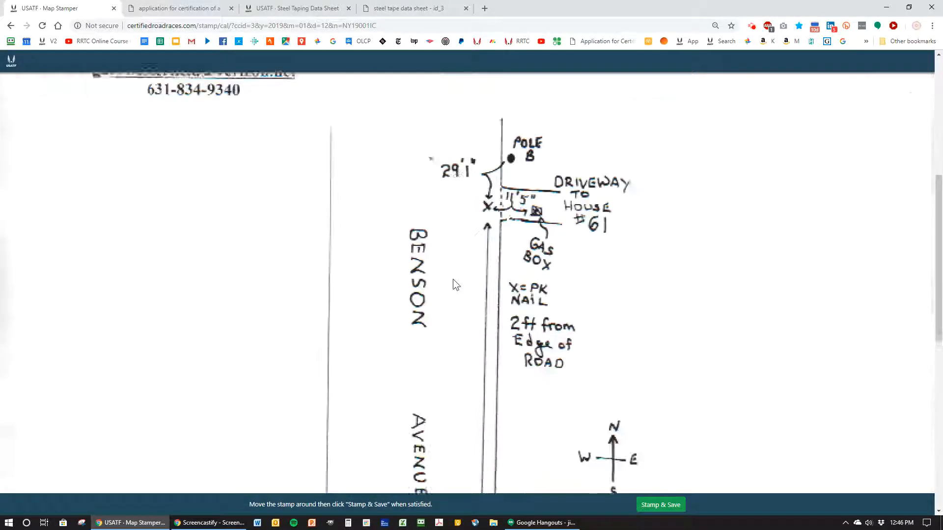
pyautogui.scroll(15, 454, 283)
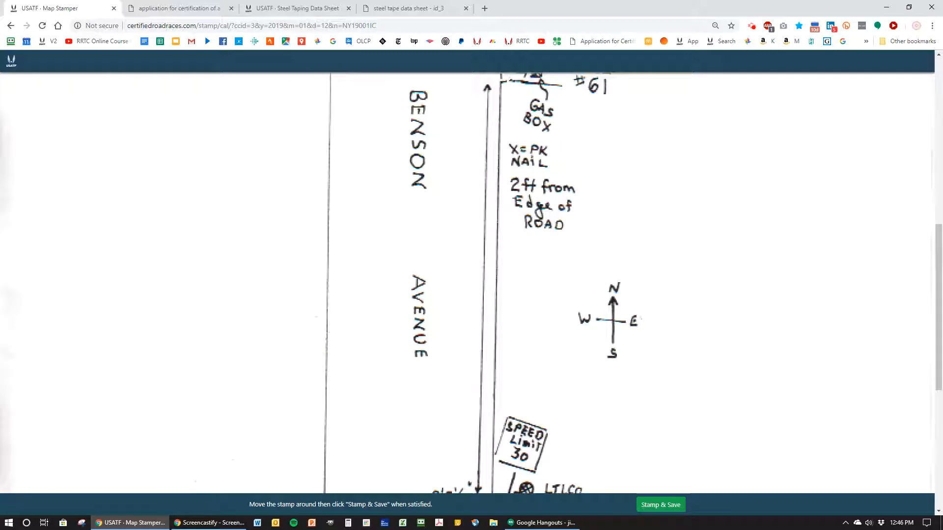
pyautogui.scroll(-15, 454, 283)
pyautogui.scroll(15, 436, 268)
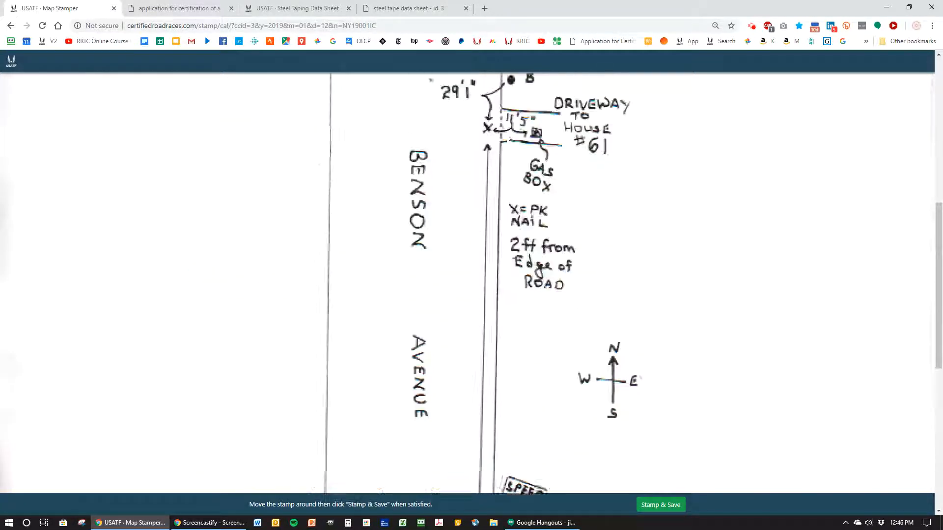
# Step: Enlarge the certification stamp, align it just below the West Sayville, NY line, and stamp and save the map
pyautogui.moveTo(436, 269); pyautogui.dragTo(537, 337)
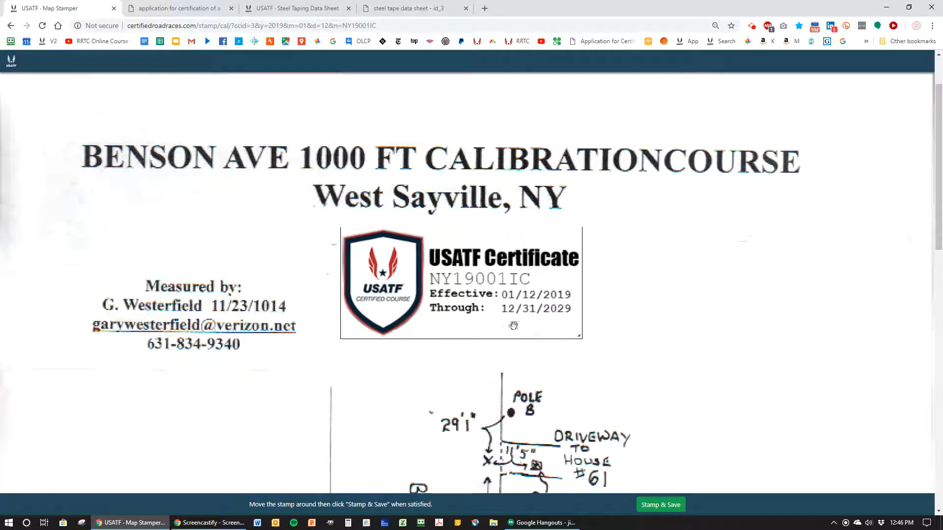
pyautogui.moveTo(504, 293); pyautogui.dragTo(474, 288)
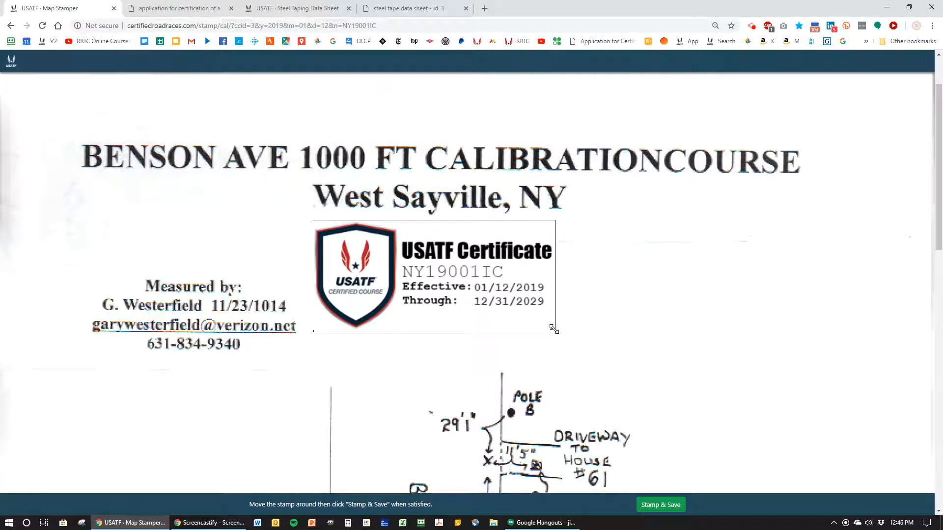
pyautogui.moveTo(558, 331); pyautogui.dragTo(545, 325)
pyautogui.moveTo(456, 287)
pyautogui.mouseDown()
pyautogui.moveTo(536, 286)
pyautogui.moveTo(456, 283)
pyautogui.mouseUp()
pyautogui.scroll(-2, 781, 305)
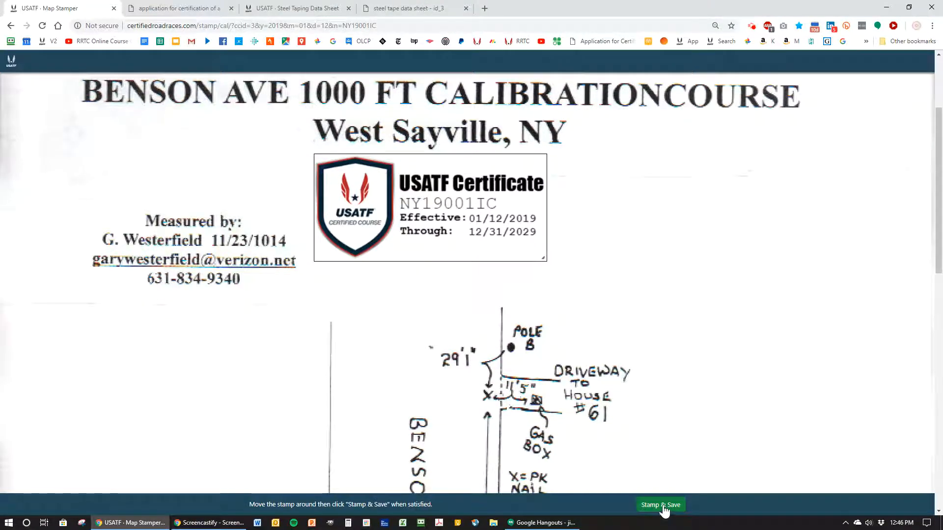
pyautogui.click(663, 507)
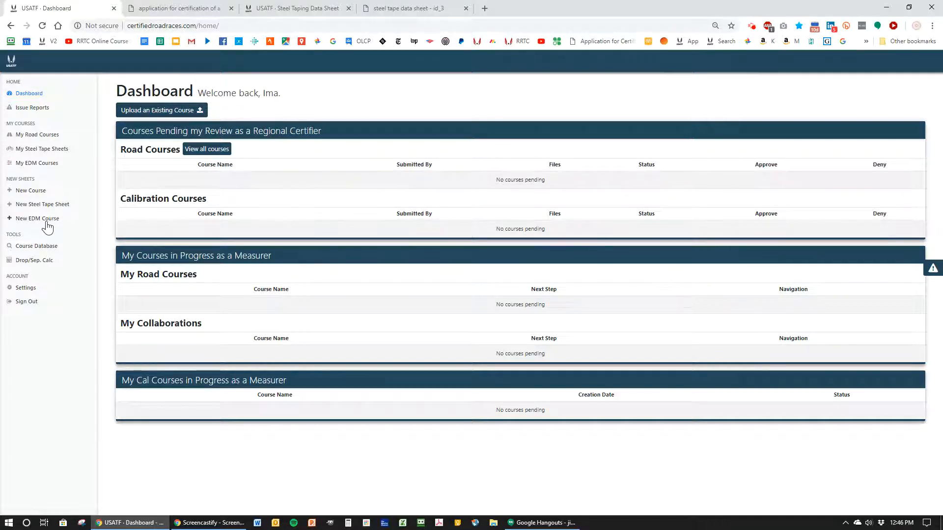
# Step: Sign out of the certifier account and sign in to the vice chair account with its username and password
pyautogui.click(32, 304)
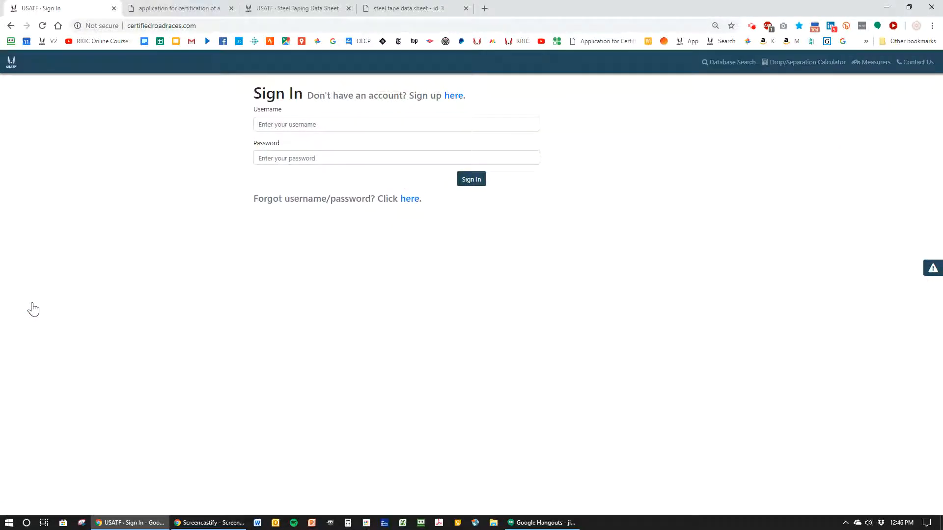
pyautogui.click(357, 129)
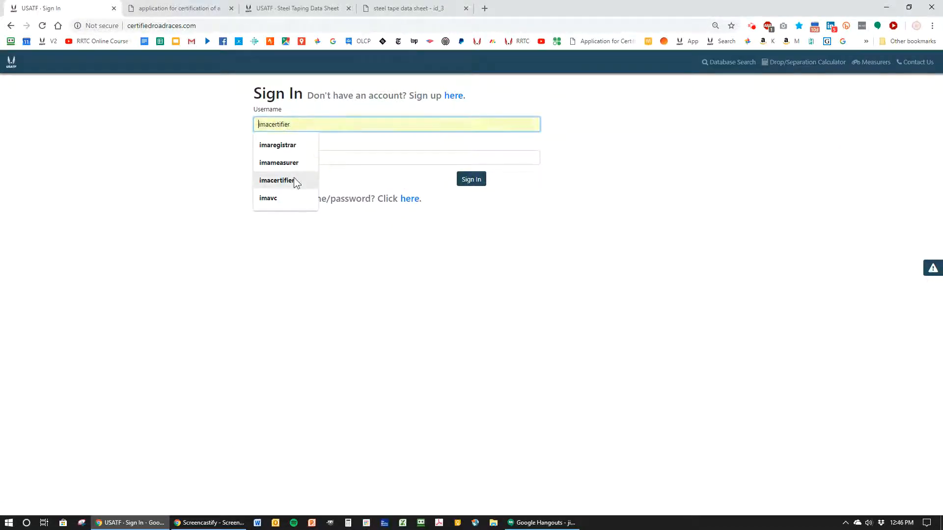
pyautogui.click(269, 198)
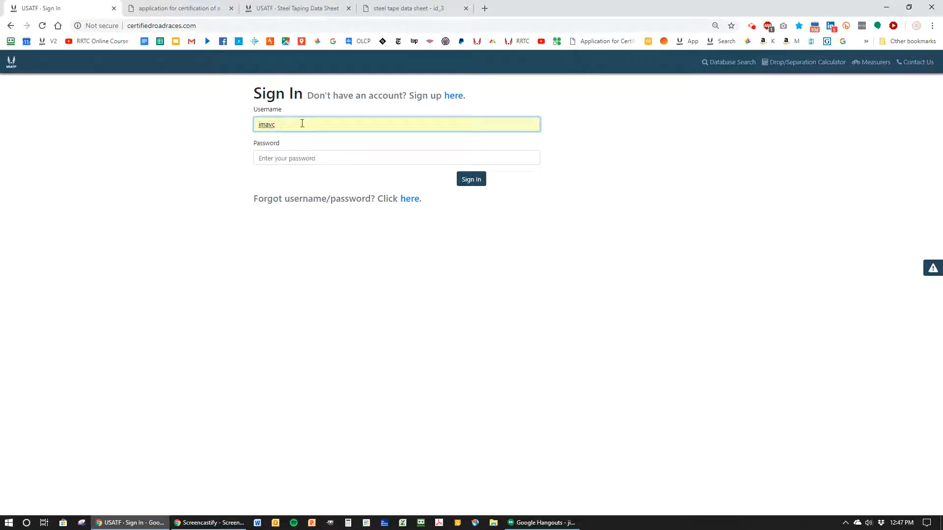
pyautogui.click(281, 156)
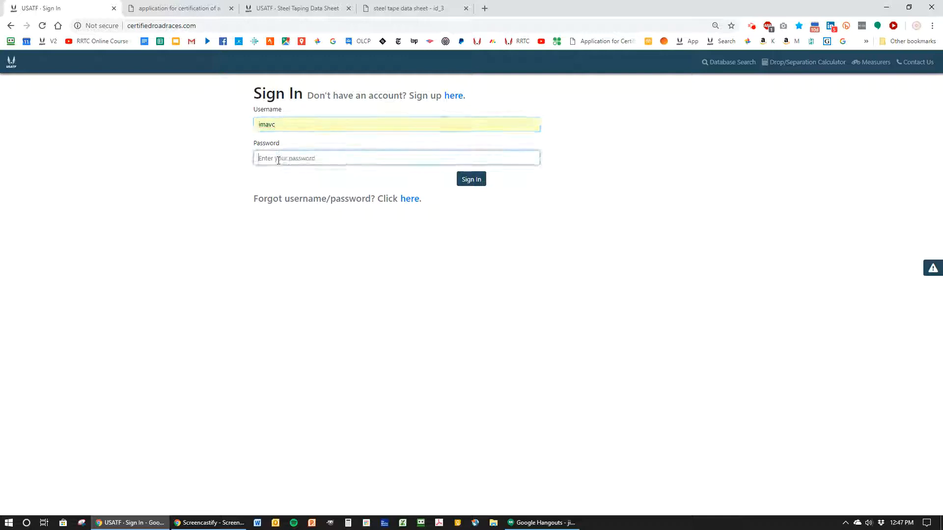
pyautogui.write('•')
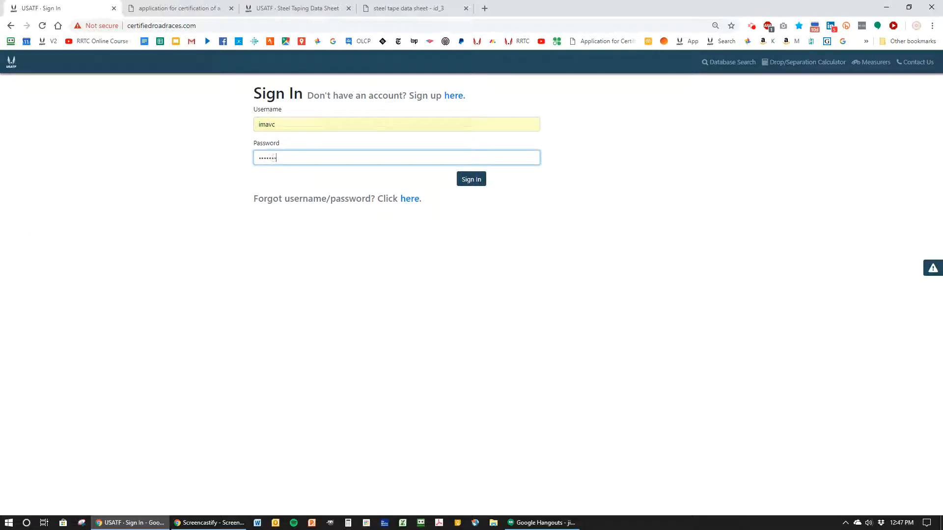
pyautogui.click(481, 186)
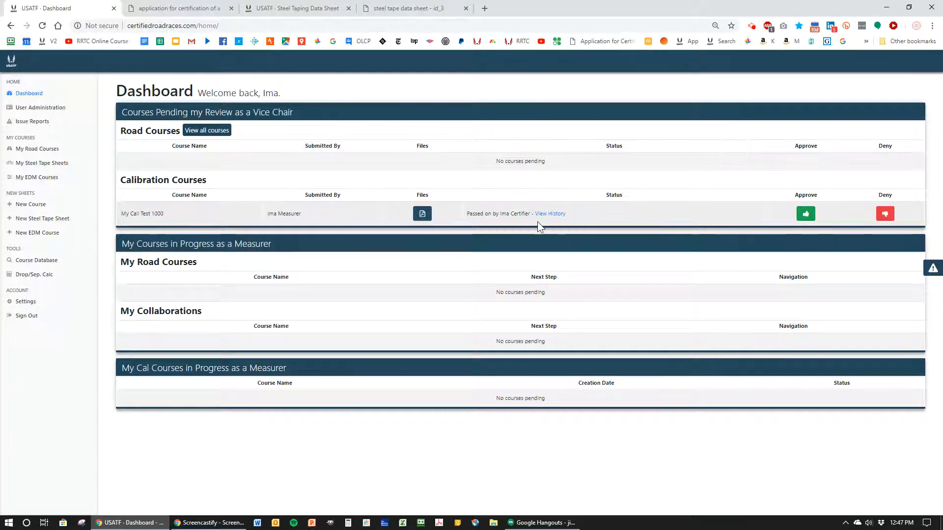
# Step: Check the review history of My Call Test 1000 and open its Steel Tape Sheet PDF
pyautogui.click(550, 215)
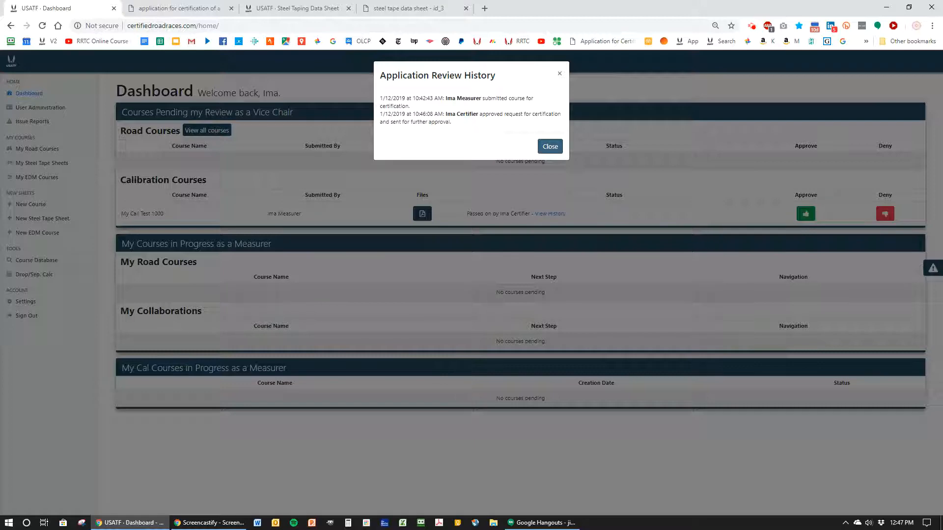
pyautogui.click(550, 146)
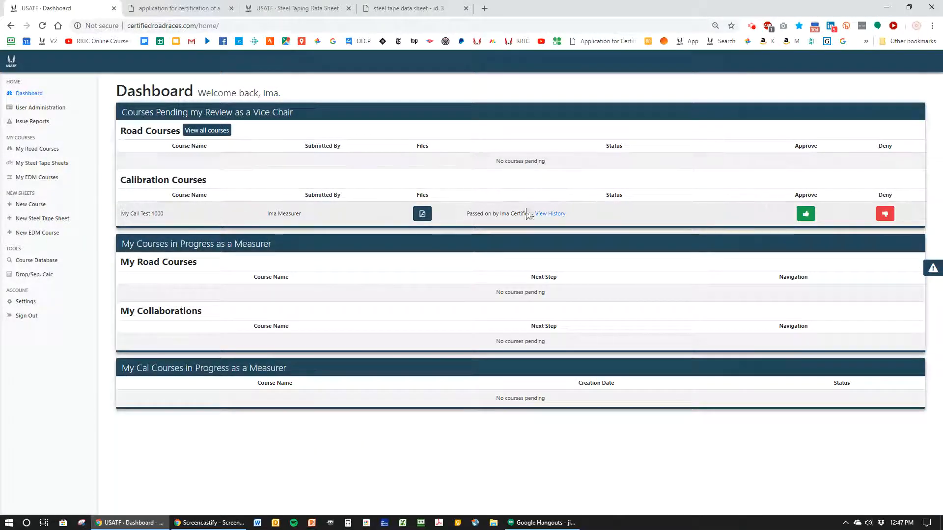
pyautogui.click(423, 214)
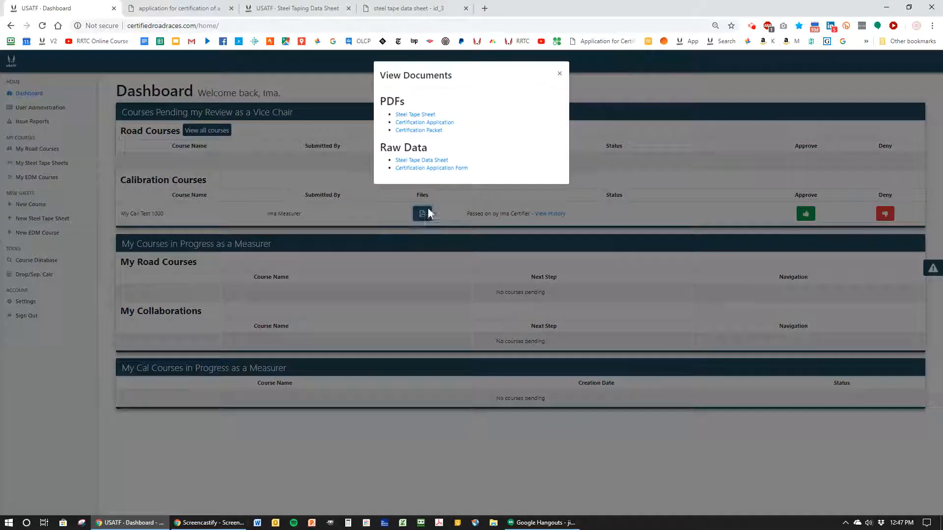
pyautogui.click(428, 117)
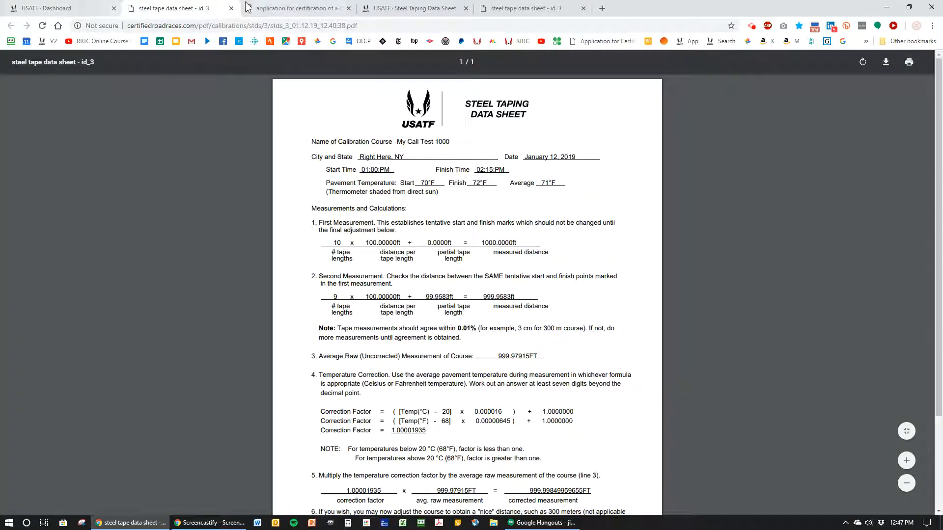
# Step: Open the Certification Application PDF from the course's documents and review its answers and the start of the map page
pyautogui.click(72, 11)
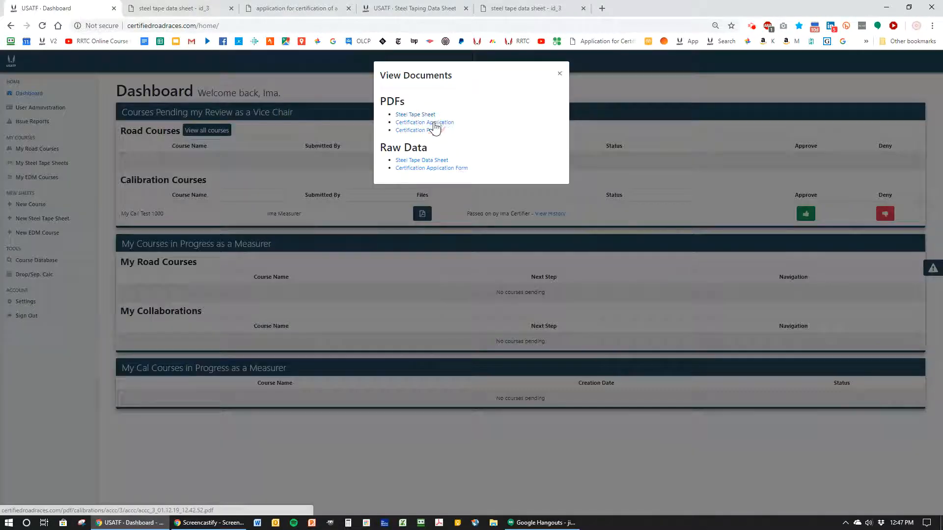
pyautogui.click(433, 126)
pyautogui.scroll(3, 142, 123)
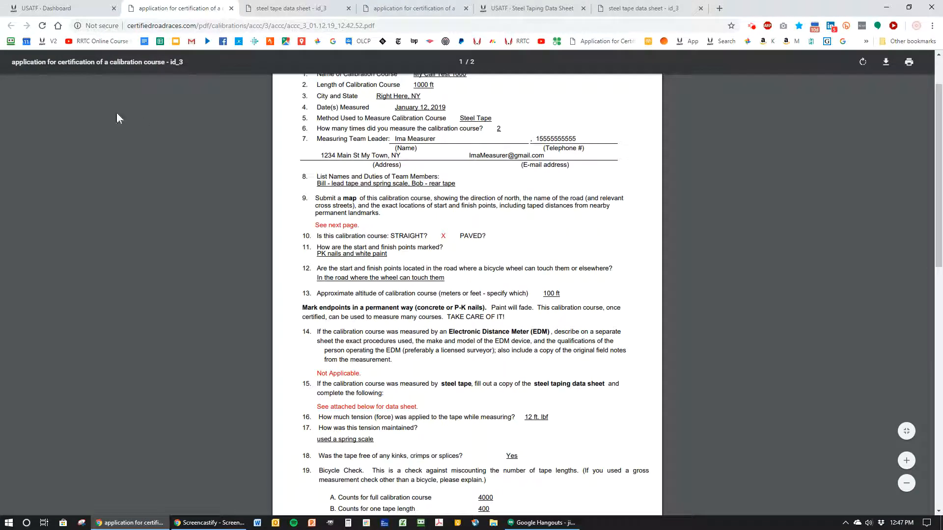
pyautogui.scroll(-10, 593, 489)
pyautogui.scroll(12, 589, 484)
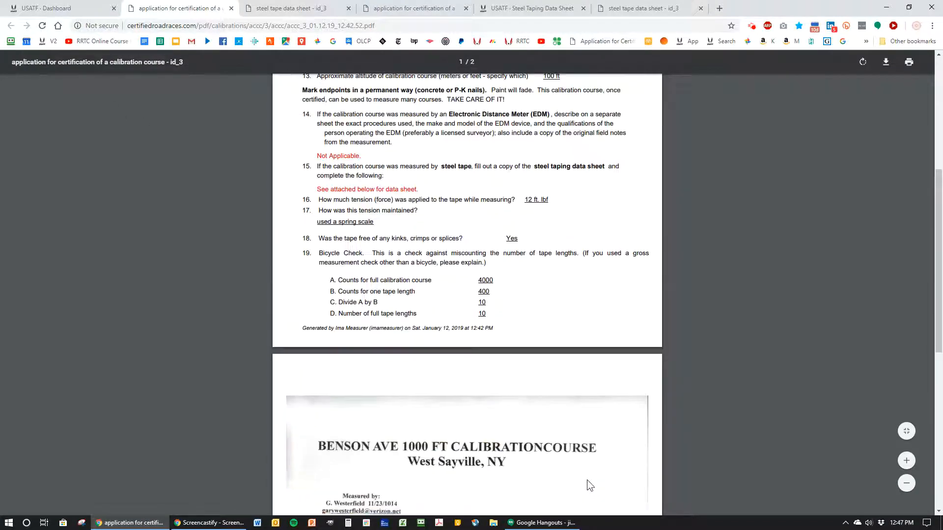
# Step: Open the Certification Packet from the course's documents and review the signed measurement certificate and the stamped map
pyautogui.click(62, 11)
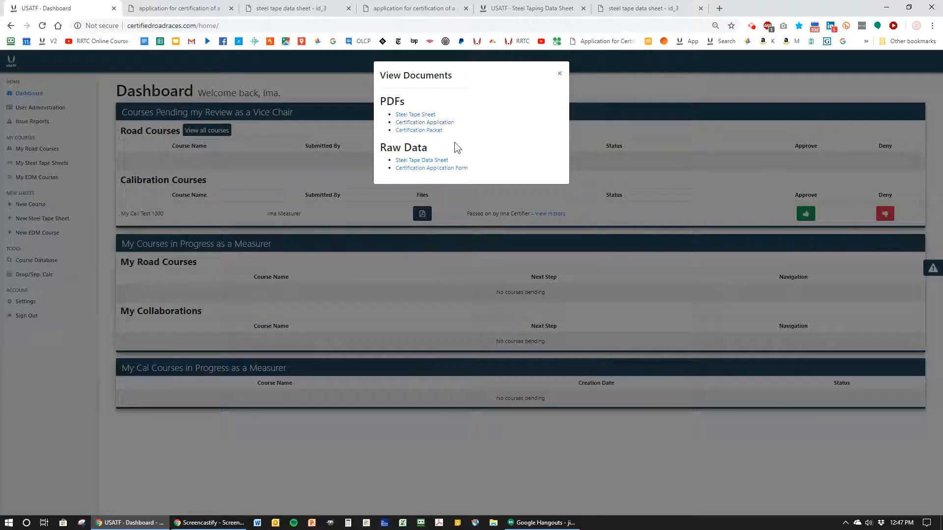
pyautogui.click(424, 130)
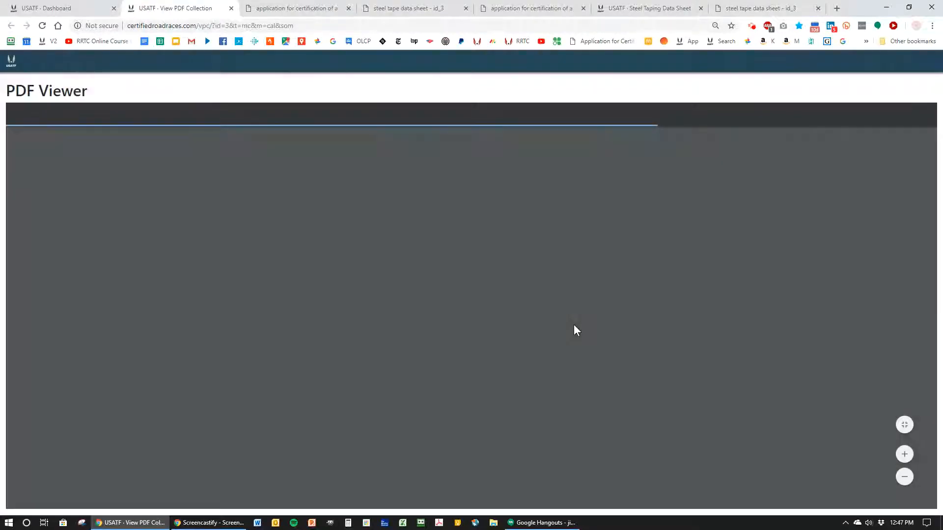
pyautogui.scroll(-4, 506, 257)
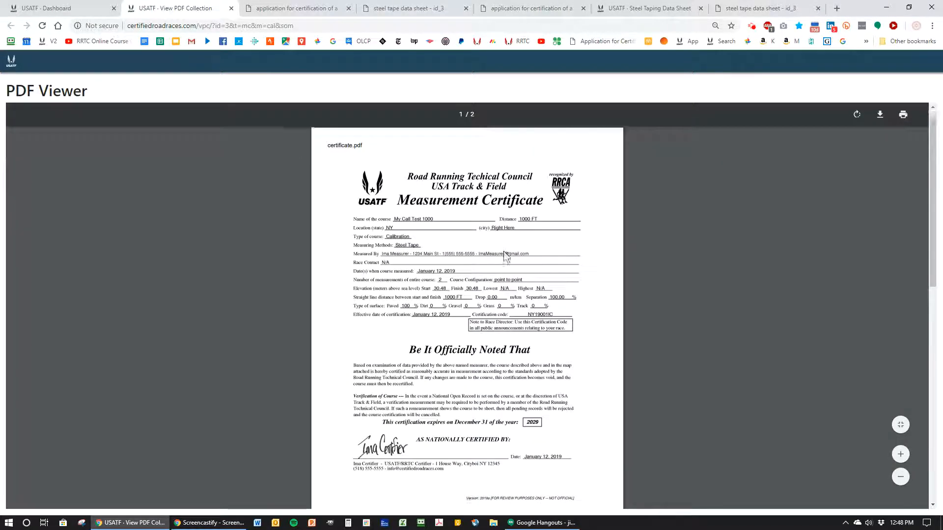
pyautogui.scroll(-6, 500, 256)
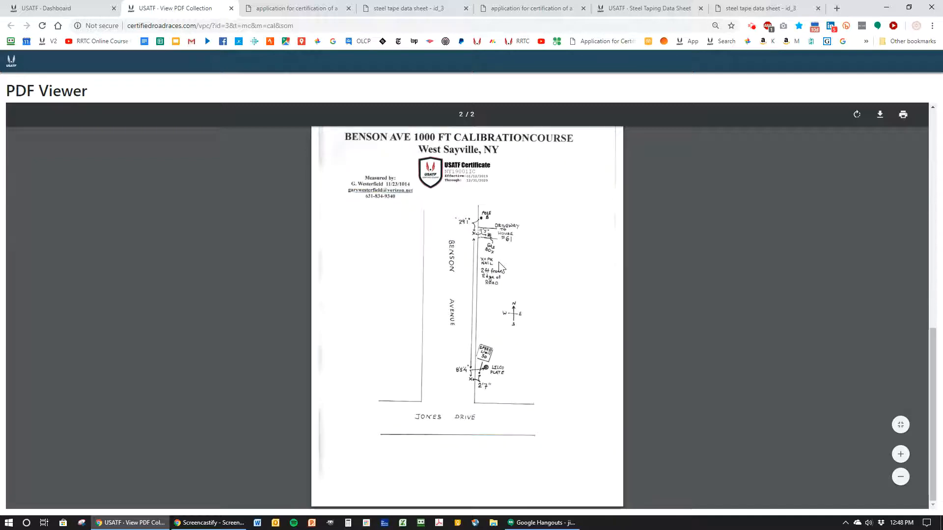
pyautogui.scroll(9, 500, 261)
pyautogui.scroll(1, 500, 265)
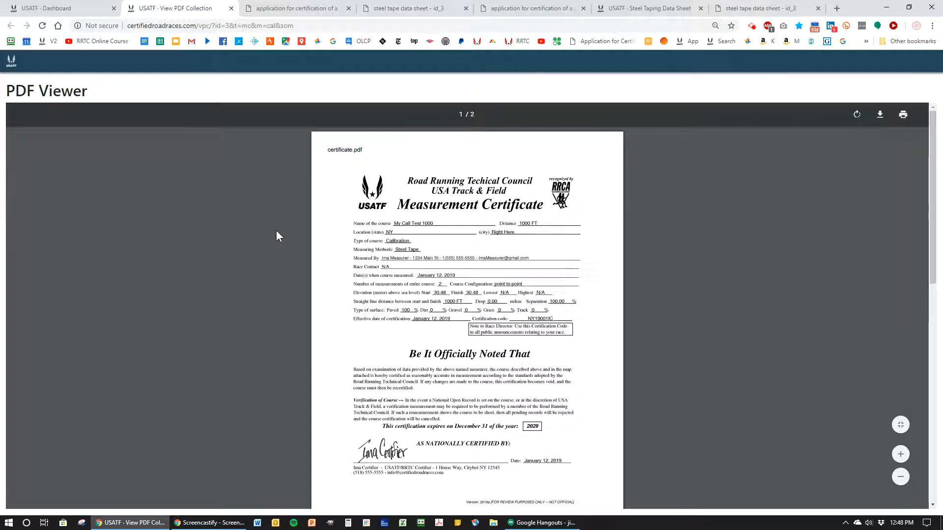
pyautogui.scroll(-1, 330, 175)
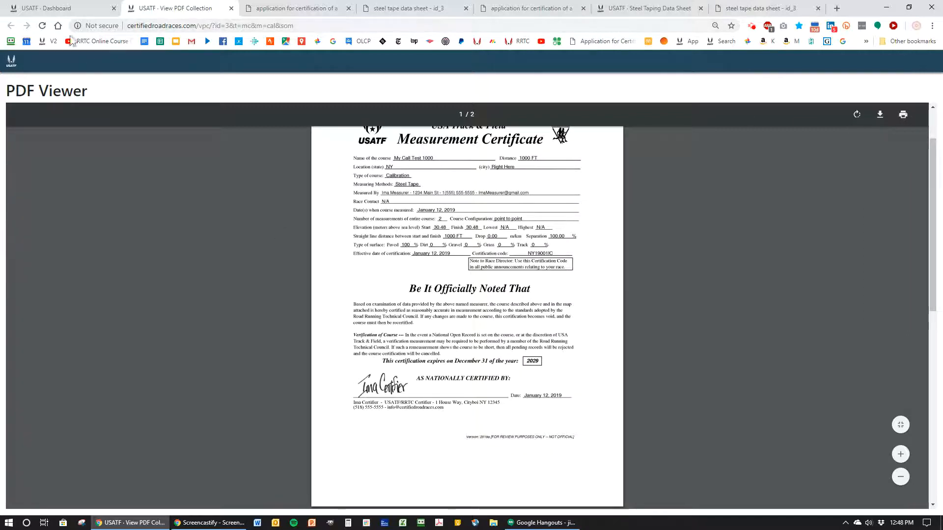
# Step: Open the raw Steel Tape Data Sheet and the raw Certification Application Form from the course's documents and look them over
pyautogui.click(80, 8)
pyautogui.click(425, 163)
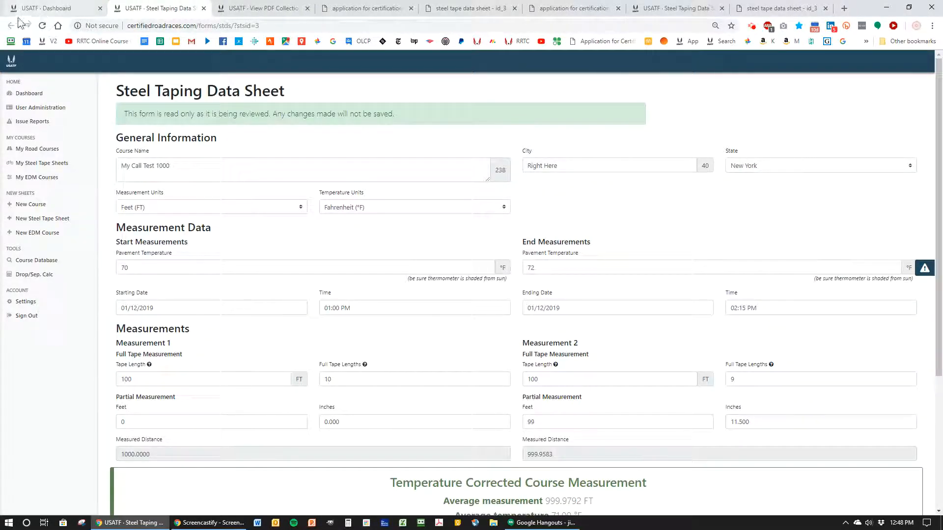
pyautogui.click(46, 8)
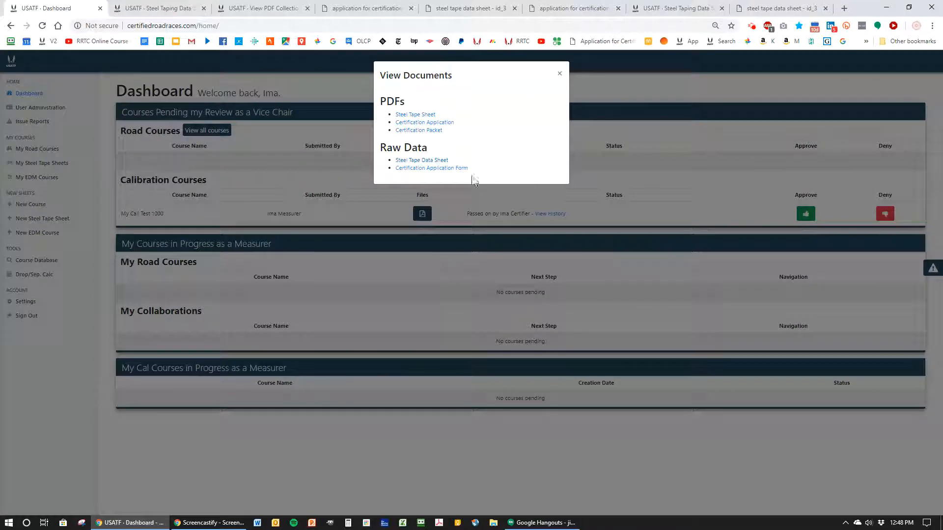
pyautogui.click(448, 170)
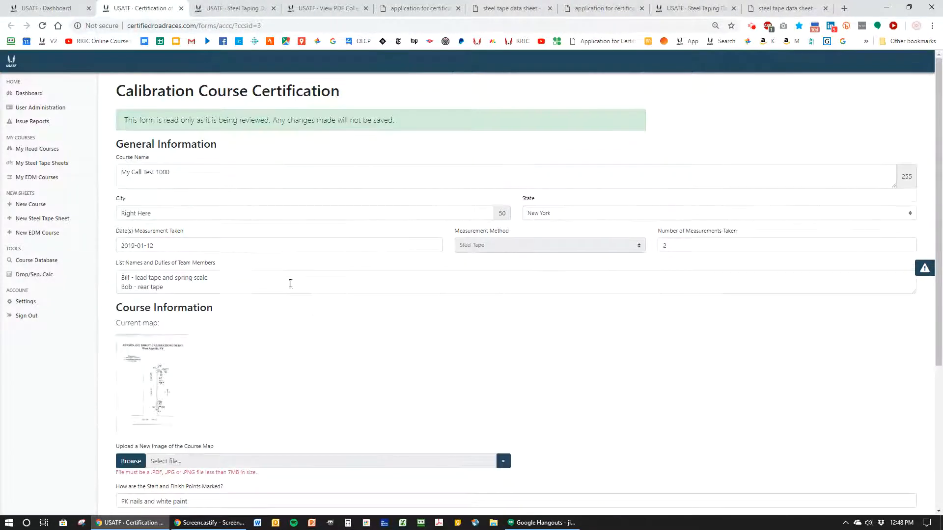
pyautogui.click(21, 9)
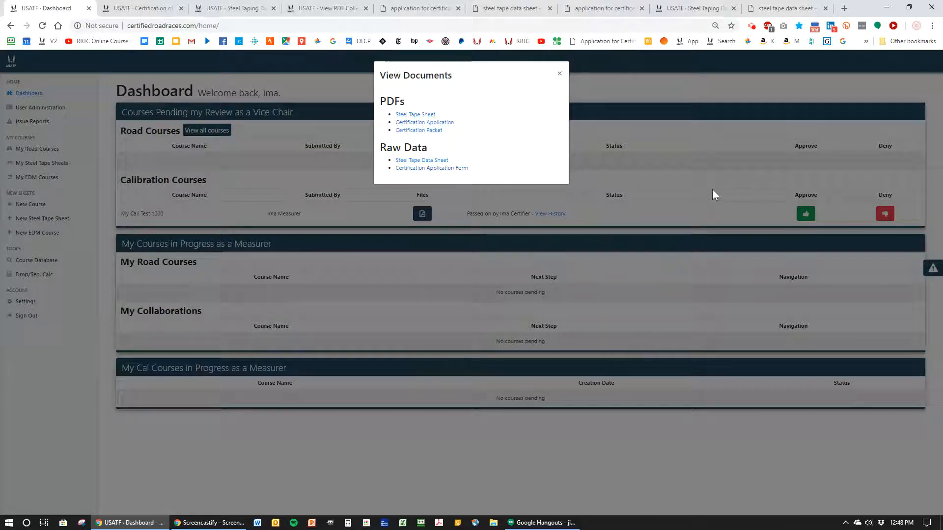
# Step: Close the document list and approve the My Call Test 1000 calibration course as vice chair, confirming the approval
pyautogui.click(560, 76)
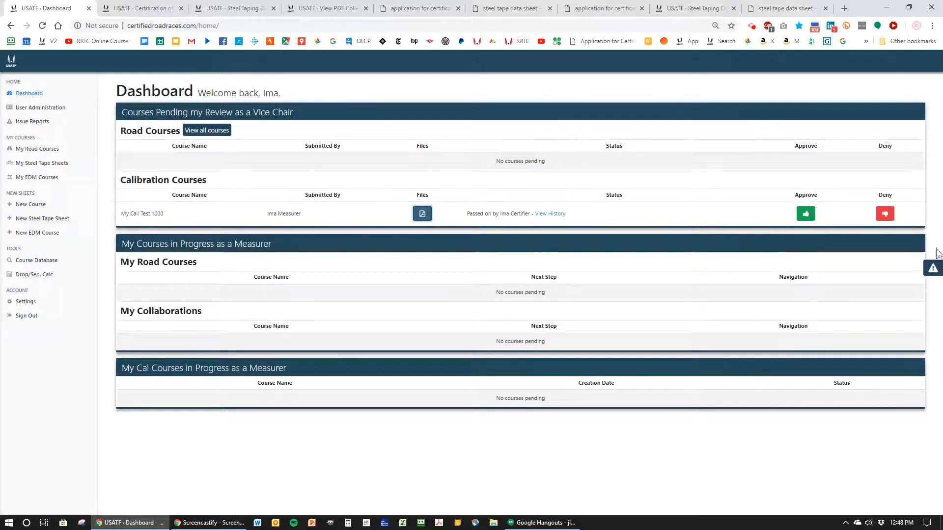
pyautogui.click(806, 214)
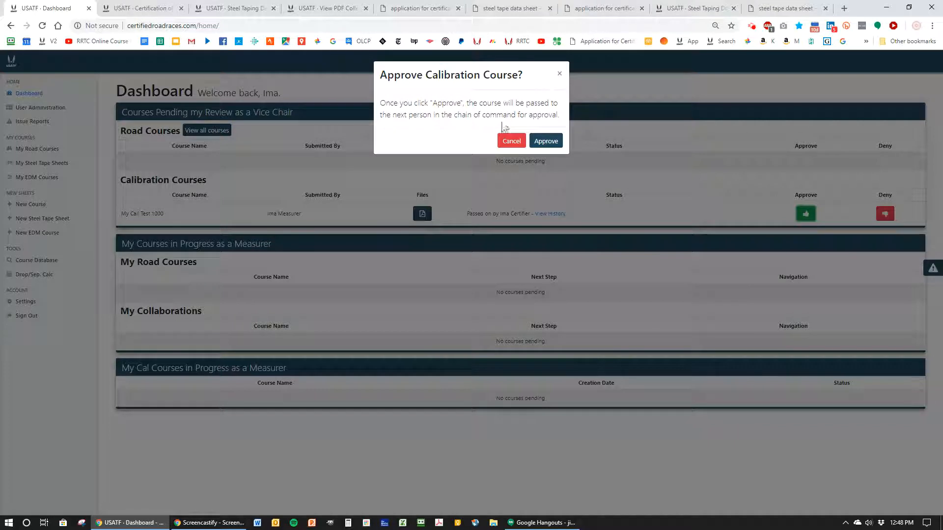
pyautogui.click(547, 142)
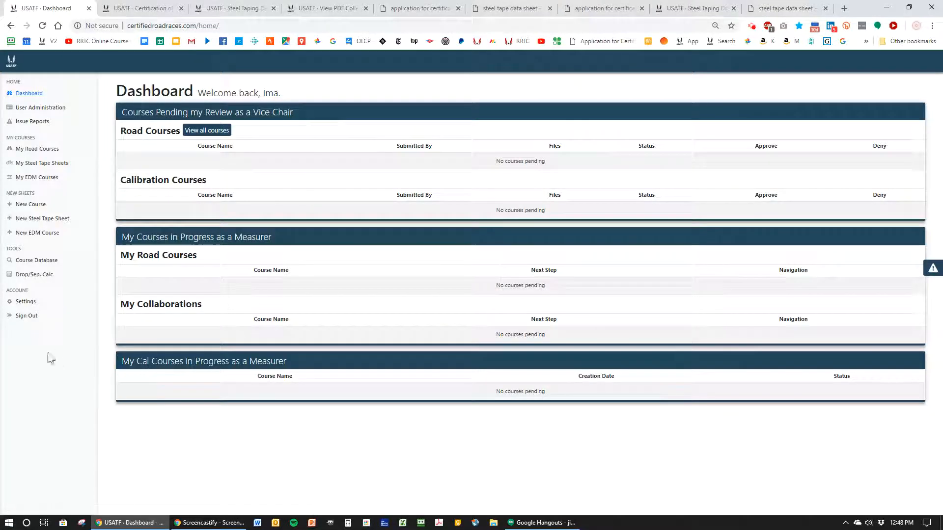
# Step: Sign out of the vice chair account and sign in as the course registrar, entering the account password
pyautogui.click(25, 315)
pyautogui.click(320, 120)
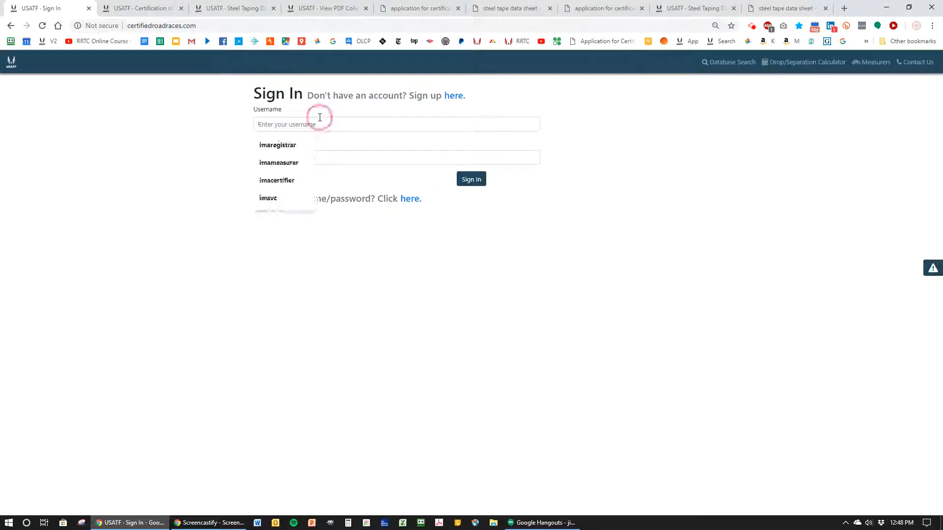
pyautogui.click(288, 146)
pyautogui.click(282, 156)
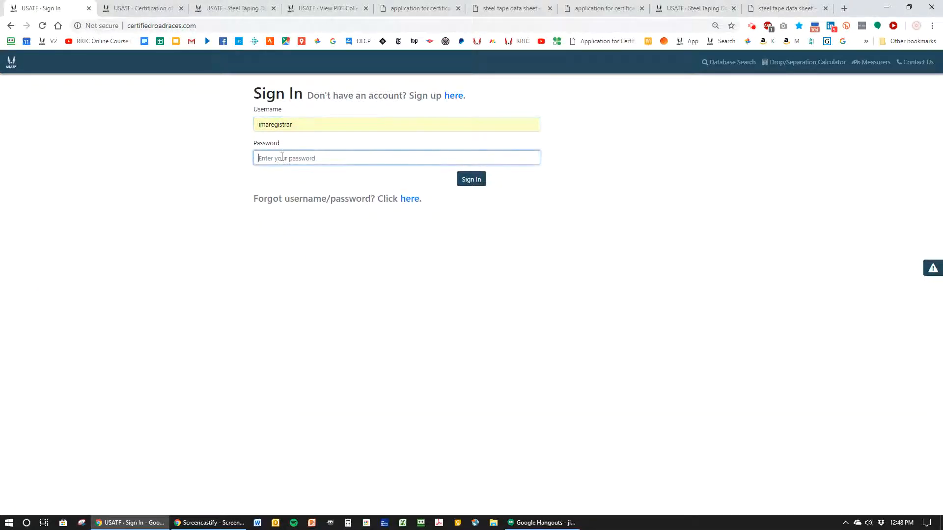
pyautogui.write('***')
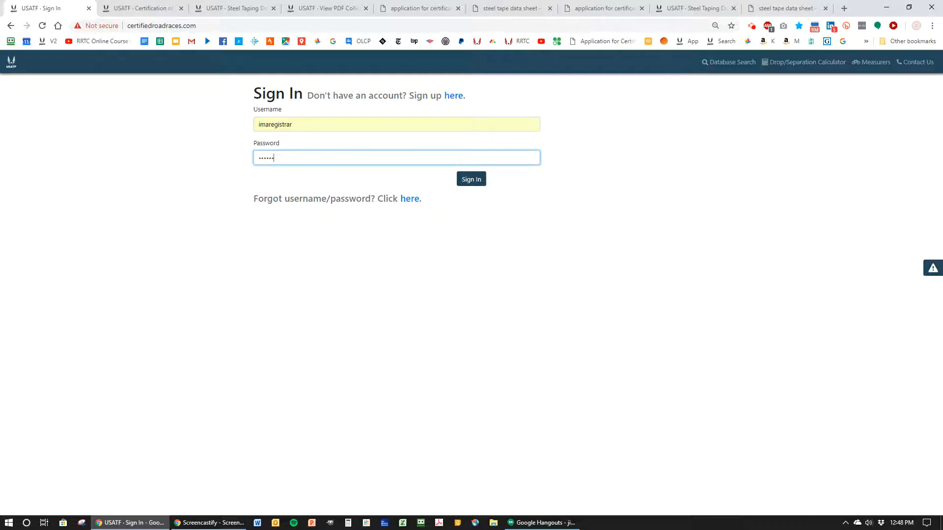
pyautogui.write('*****')
pyautogui.click(466, 180)
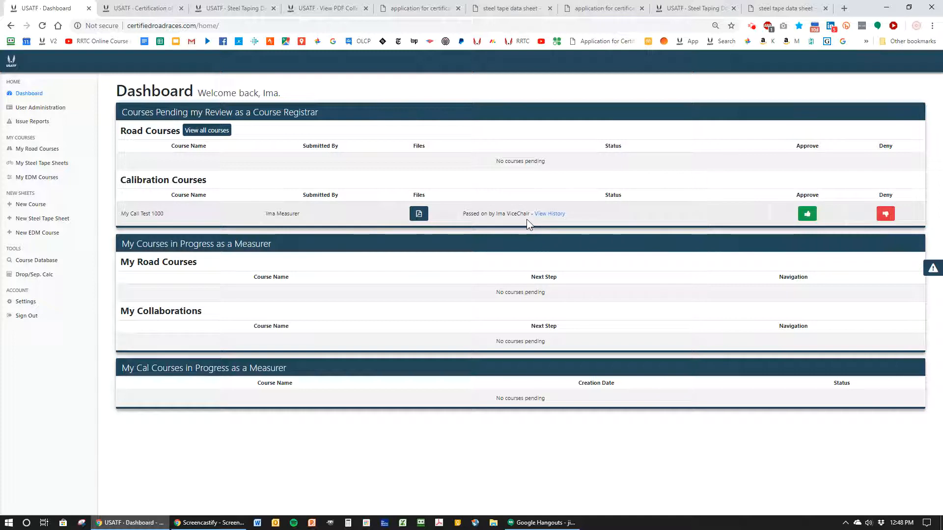
# Step: Review the approval history of My Call Test 1000, and examine its document list including the certification code override option
pyautogui.click(543, 216)
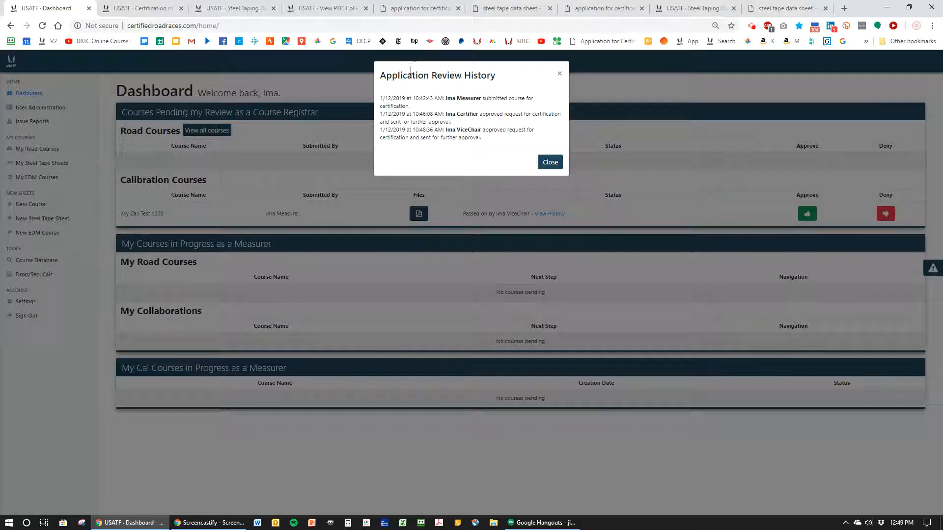
pyautogui.click(559, 74)
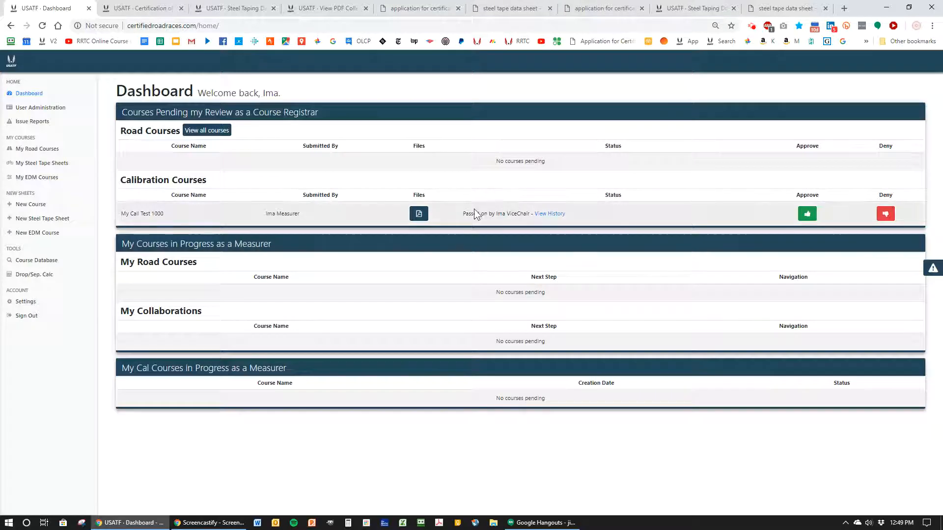
pyautogui.moveTo(466, 215); pyautogui.dragTo(524, 214)
pyautogui.click(419, 214)
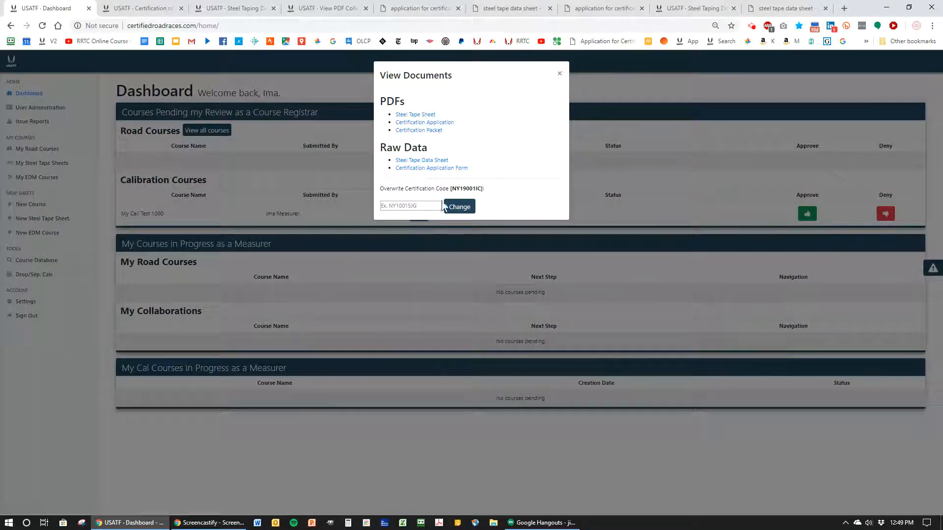
pyautogui.moveTo(381, 190); pyautogui.dragTo(443, 187)
pyautogui.click(508, 187)
# Step: Close the document list and approve the My Call Test 1000 calibration course as course registrar, confirming the approval
pyautogui.click(560, 74)
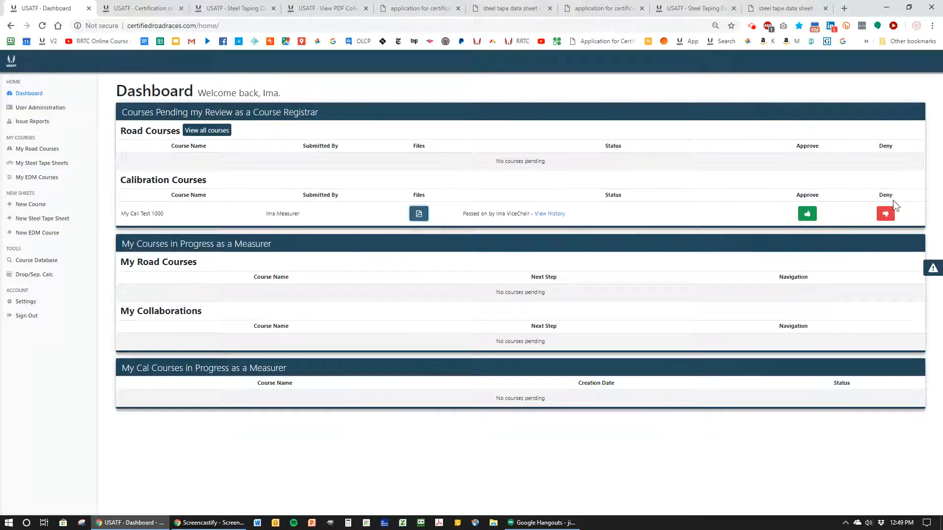
pyautogui.click(808, 213)
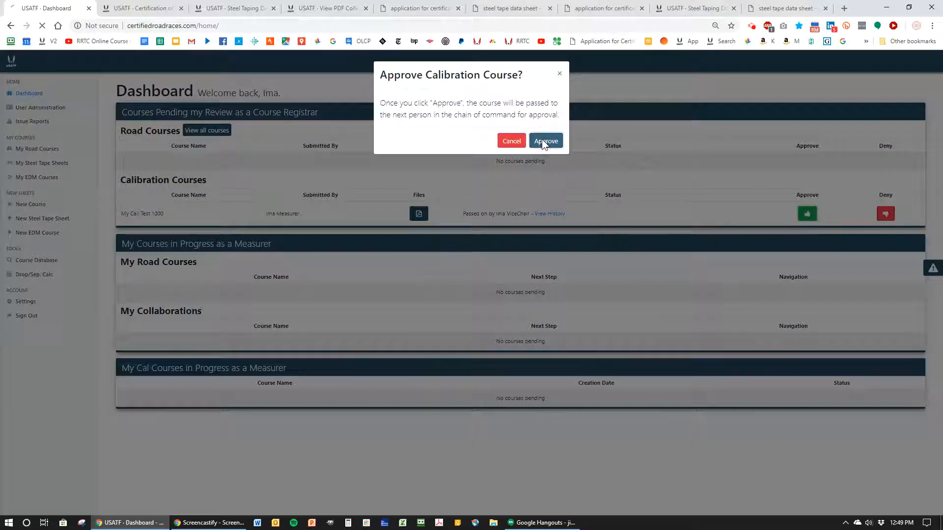
pyautogui.click(544, 141)
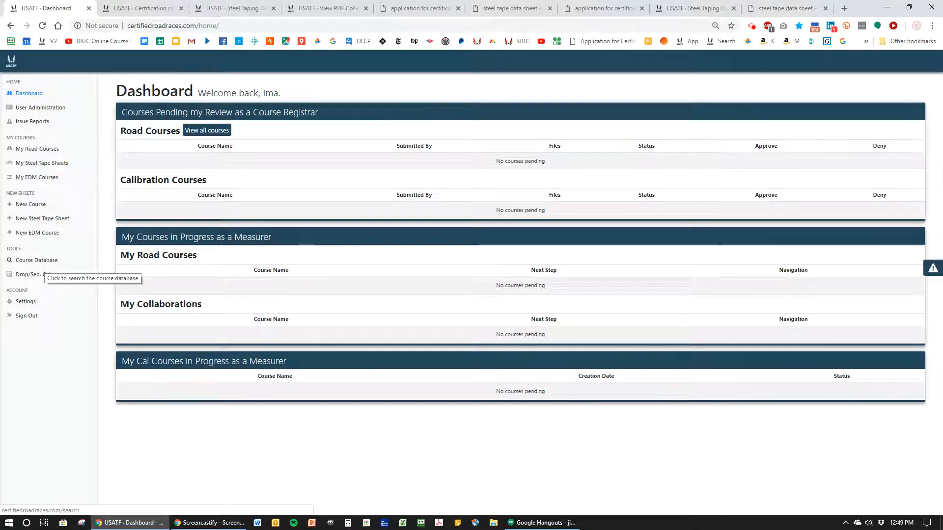
# Step: Open the course database and search for courses with 2019 as the year of certification
pyautogui.click(26, 263)
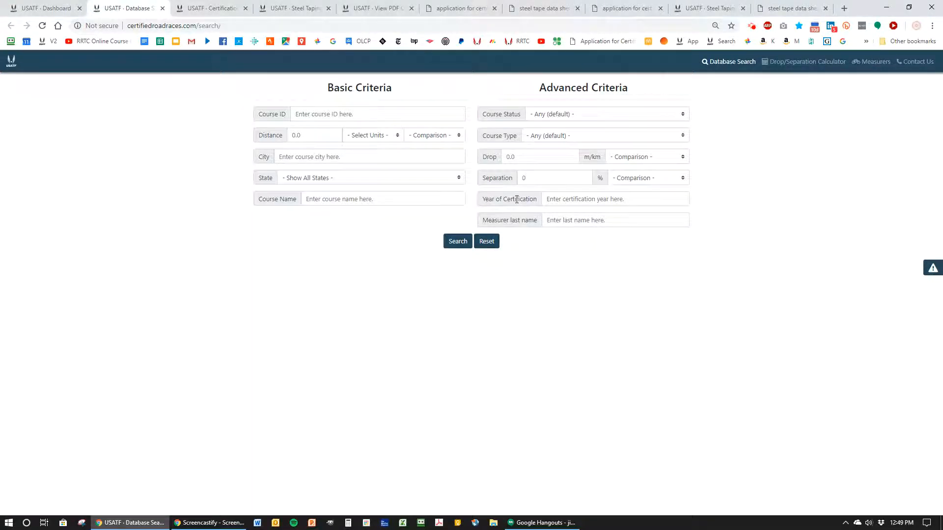
pyautogui.click(536, 197)
pyautogui.click(556, 223)
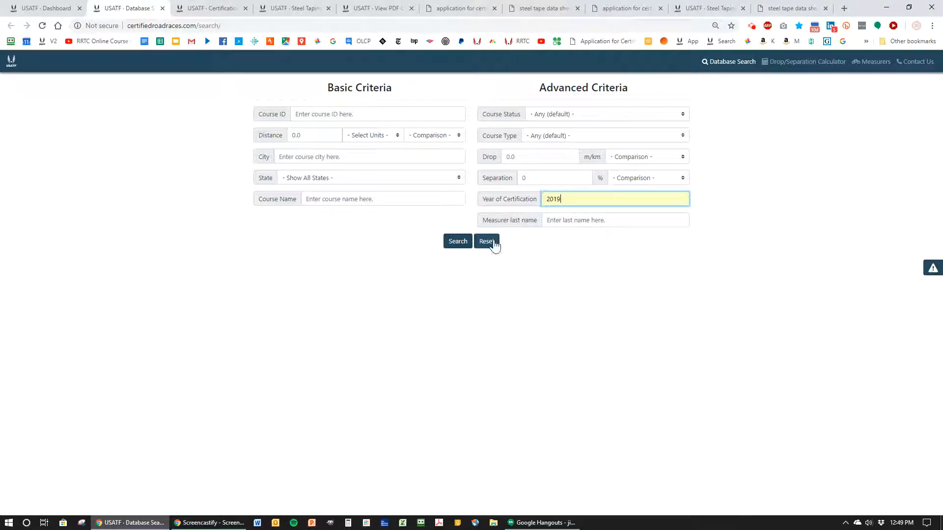
pyautogui.click(464, 248)
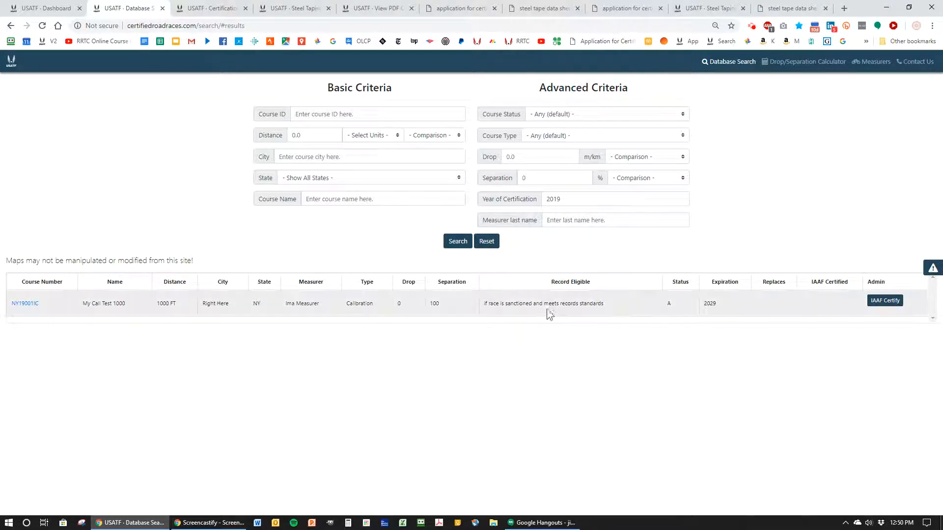
# Step: Open the course certificate for NY19001IC from the search results and review the measurement certificate and stamped map
pyautogui.click(25, 303)
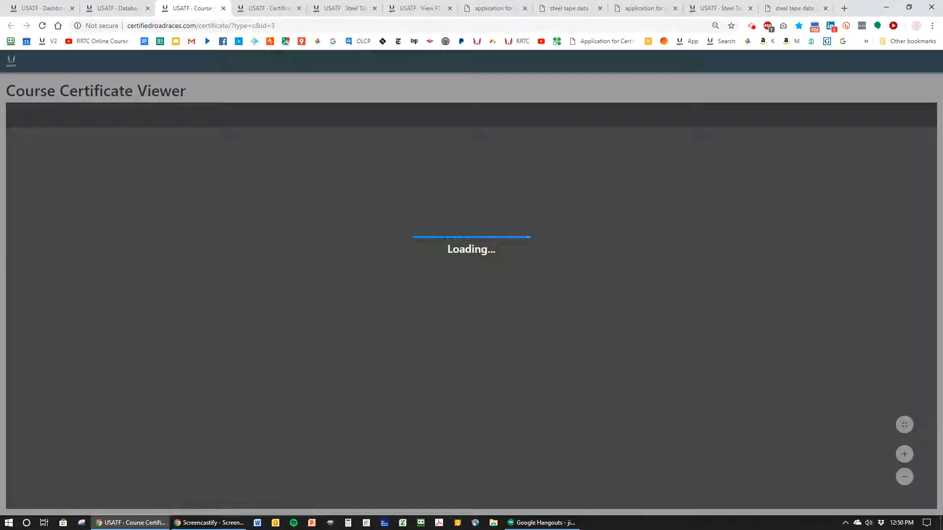
pyautogui.scroll(-7, 517, 321)
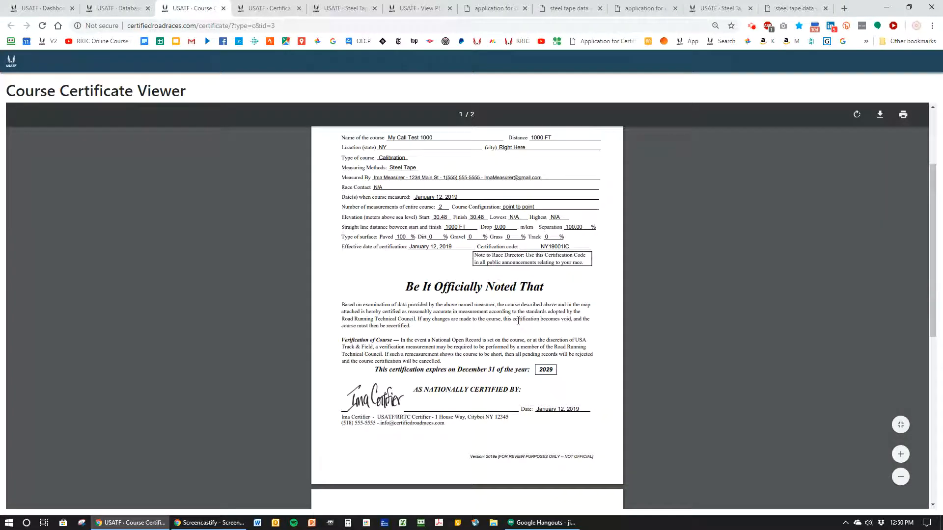
pyautogui.scroll(-3, 518, 321)
pyautogui.scroll(9, 518, 320)
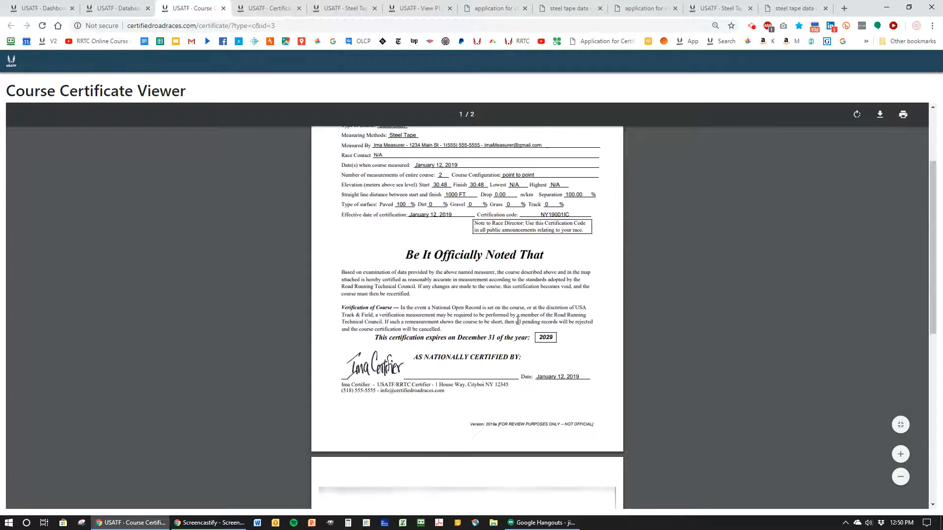
pyautogui.scroll(-8, 514, 324)
pyautogui.scroll(9, 510, 328)
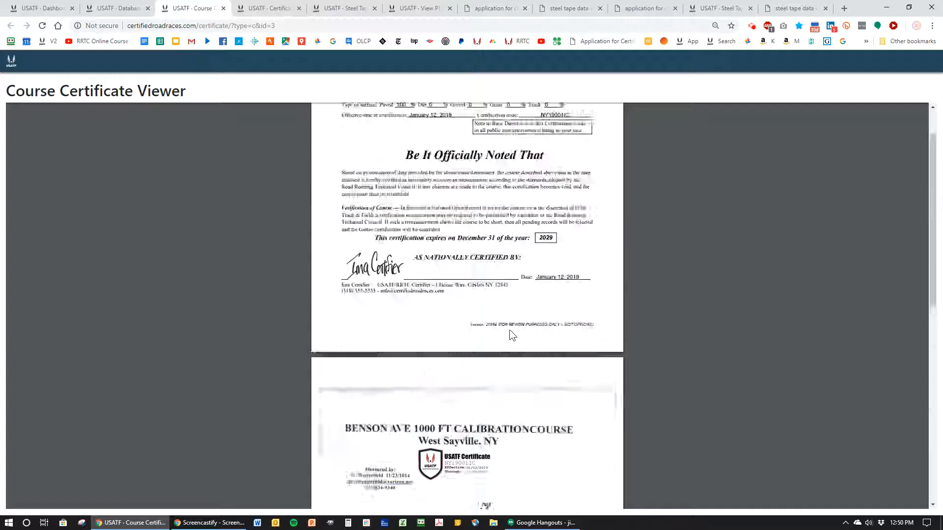
# Step: Download the certificate as NY19001IC_My Call Test 1000.pdf into the TeamViewer folder
pyautogui.moveTo(716, 139)
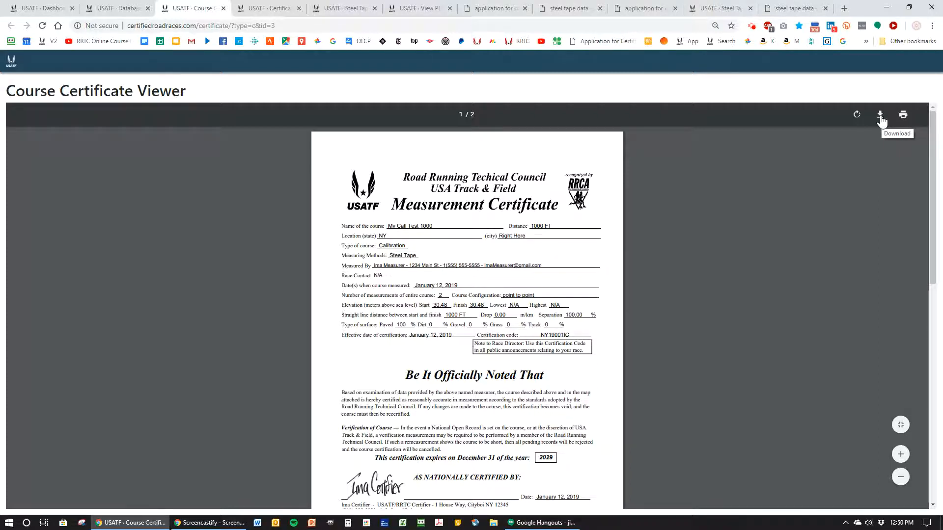
pyautogui.click(881, 116)
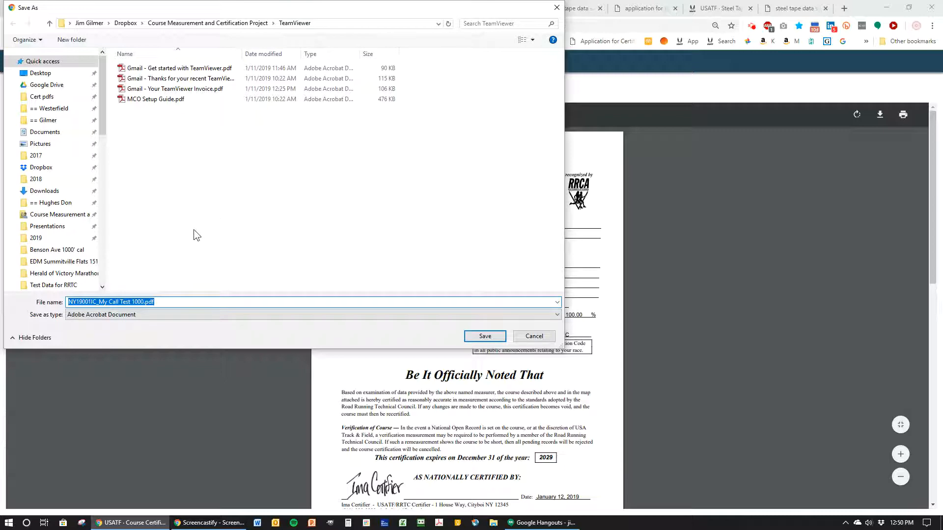
pyautogui.click(485, 337)
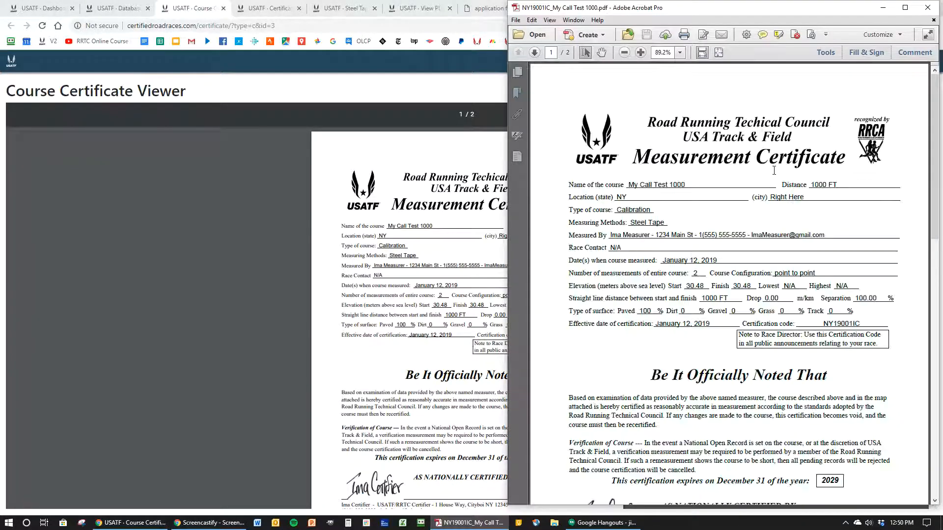
# Step: Review both pages of the downloaded certificate in Adobe Acrobat Pro, close it, and glance through the online certificate again
pyautogui.scroll(-5, 758, 199)
pyautogui.scroll(-9, 758, 199)
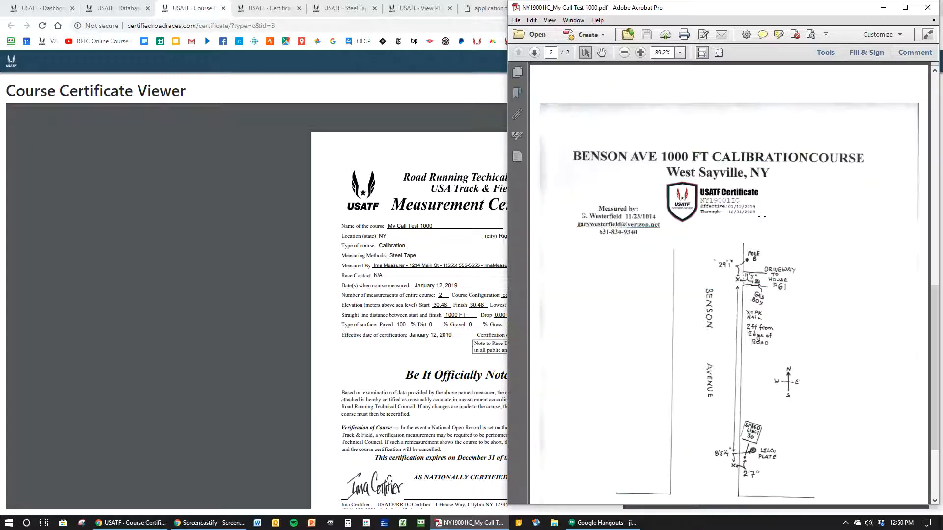
pyautogui.scroll(4, 766, 232)
pyautogui.scroll(8, 766, 232)
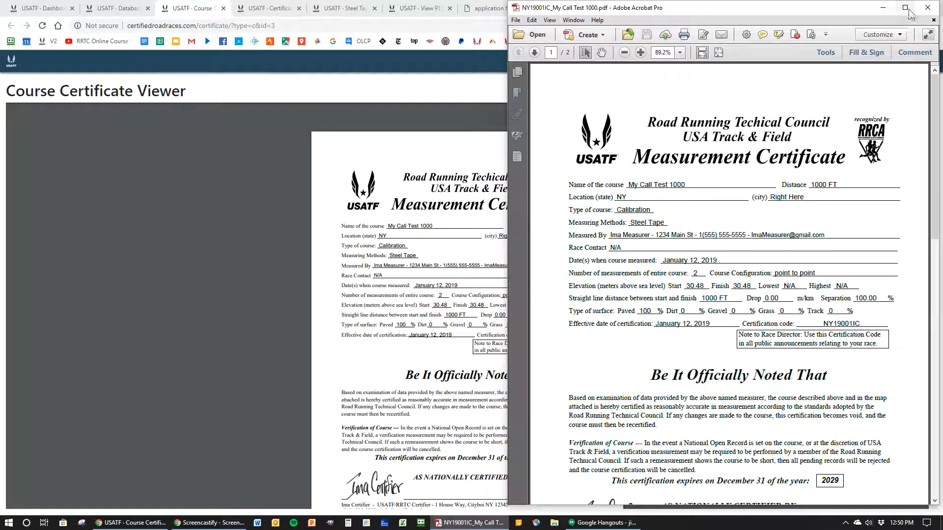
pyautogui.click(929, 7)
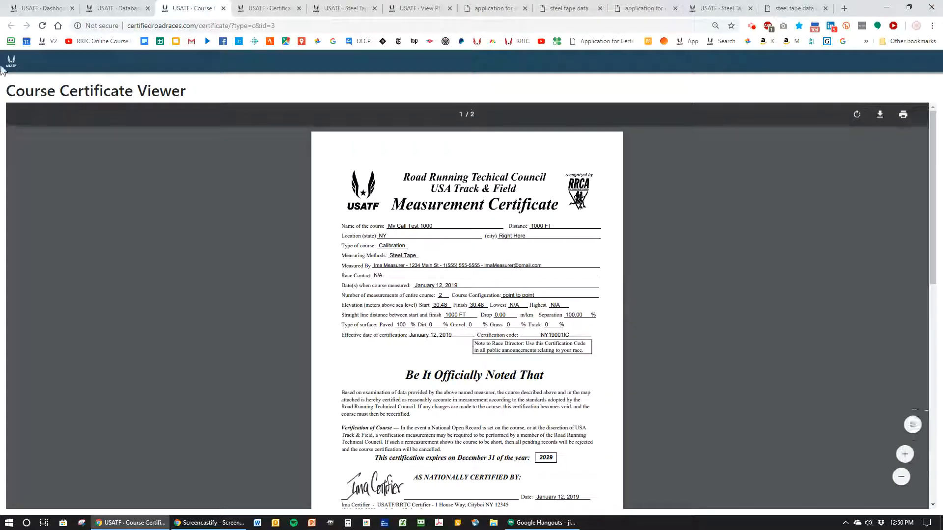
pyautogui.scroll(-2, 570, 262)
pyautogui.scroll(2, 570, 261)
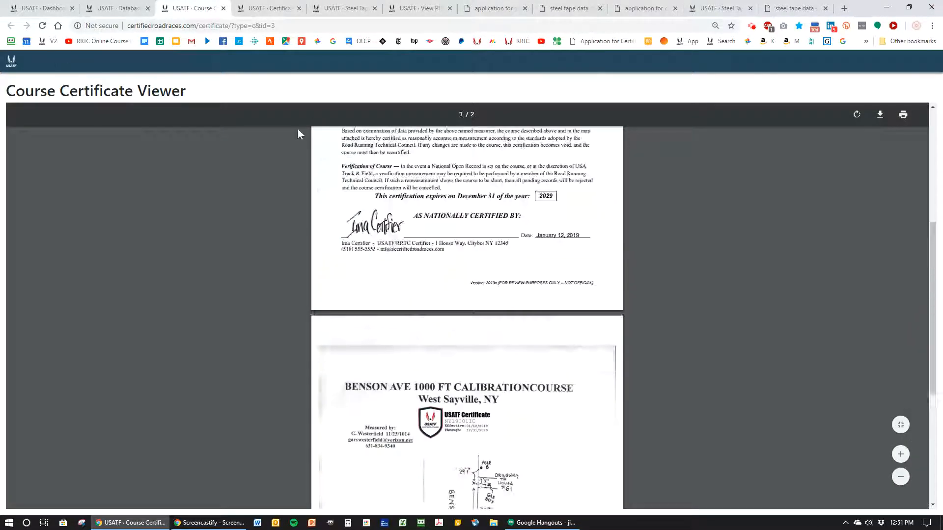
# Step: Return to the dashboard, sign out of the registrar account and sign in as the measurer, entering the account password
pyautogui.click(29, 8)
pyautogui.click(26, 318)
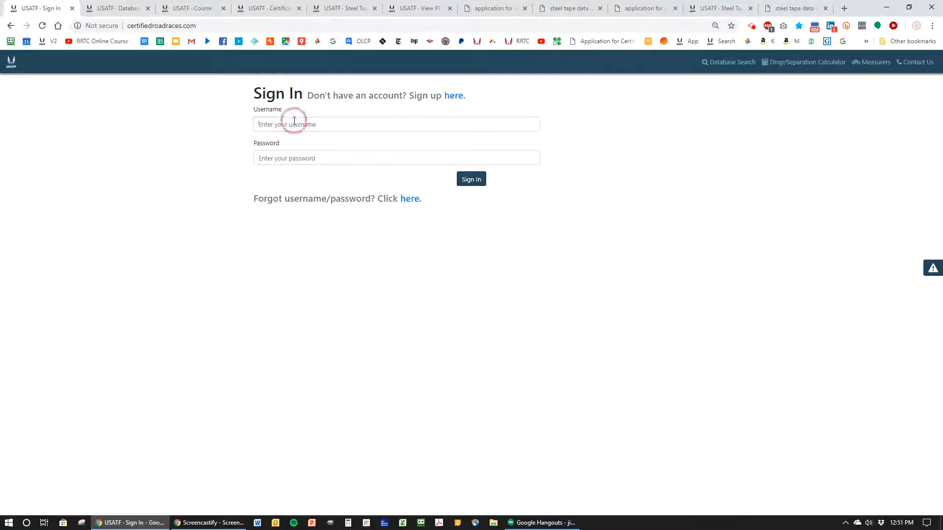
pyautogui.click(290, 124)
pyautogui.click(290, 169)
pyautogui.click(293, 162)
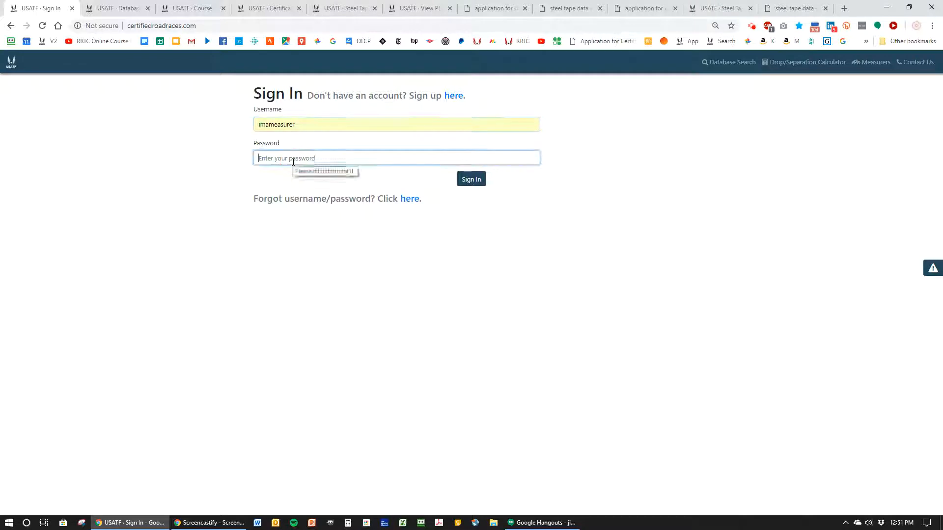
pyautogui.write('•')
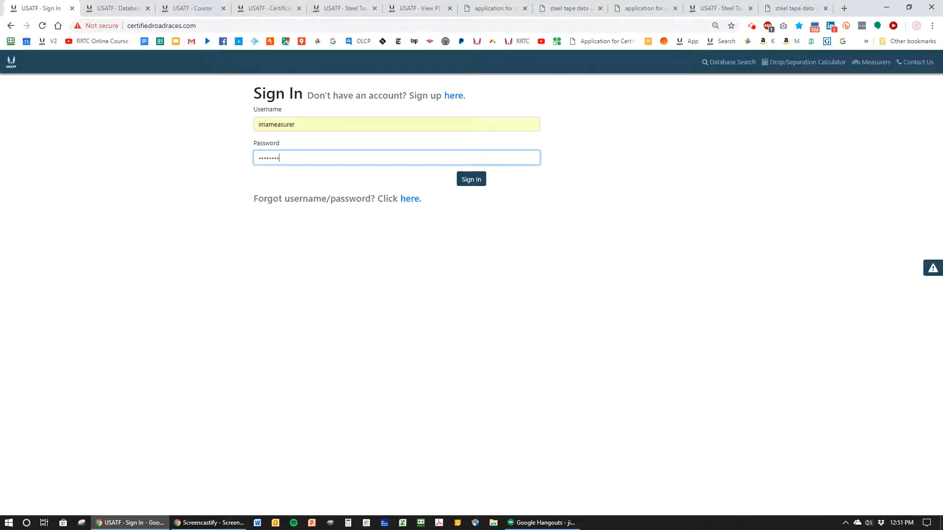
pyautogui.click(480, 187)
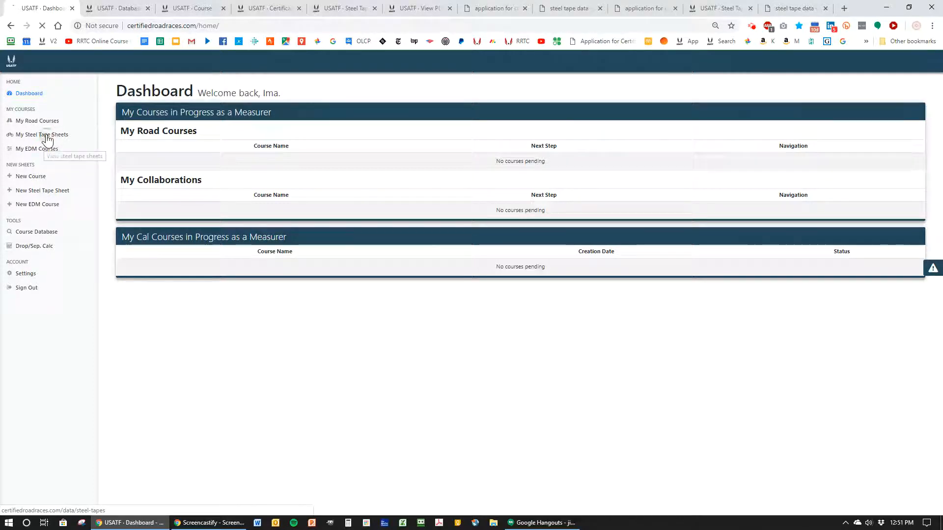
# Step: Open the measurer's steel tape sheets and review the certificate and map in the certification packet of My Call Test 1000
pyautogui.click(46, 138)
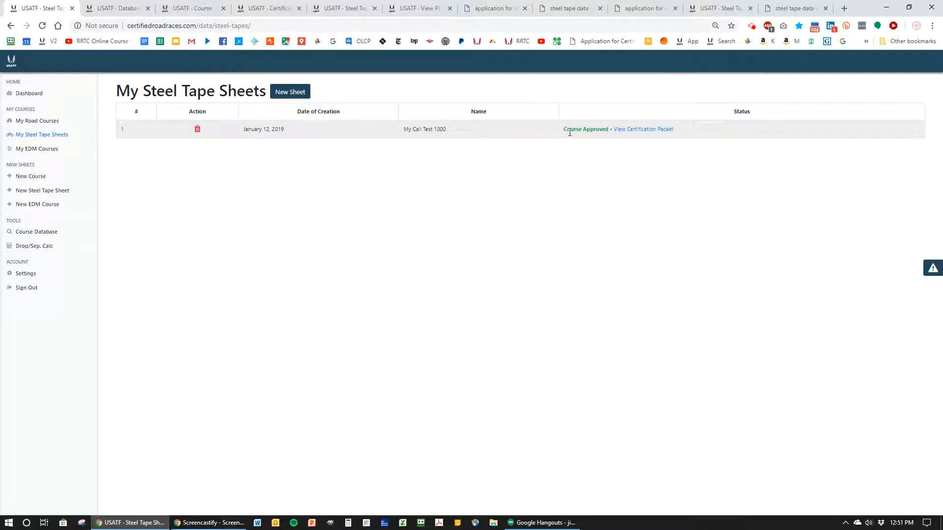
pyautogui.click(646, 129)
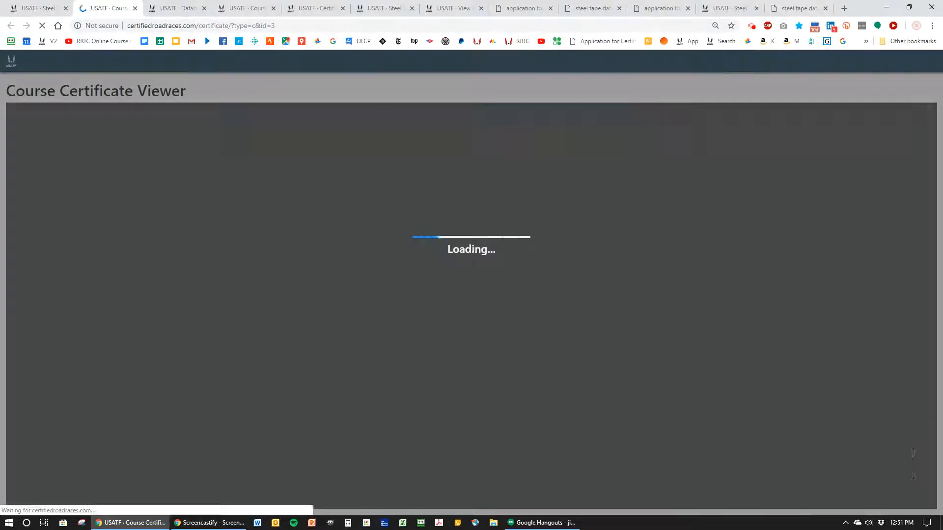
pyautogui.scroll(-8, 473, 266)
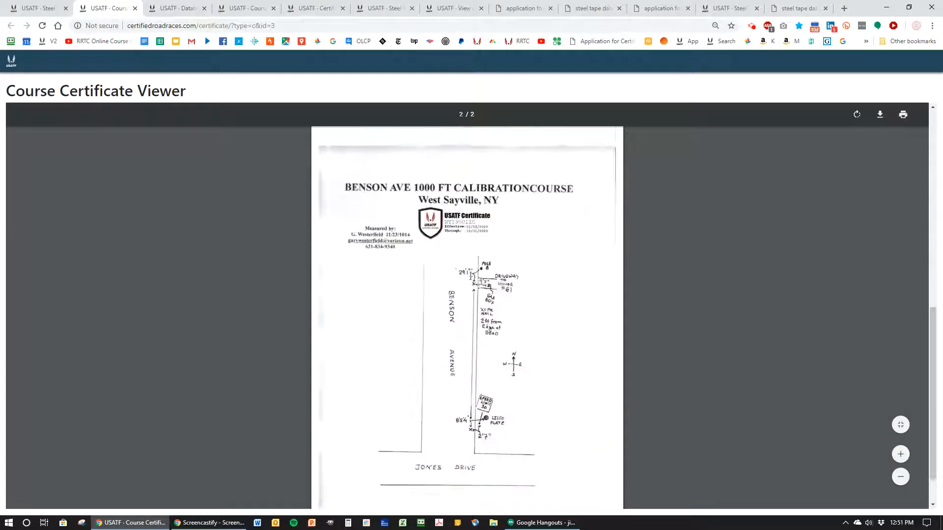
pyautogui.scroll(7, 471, 279)
pyautogui.scroll(-8, 470, 279)
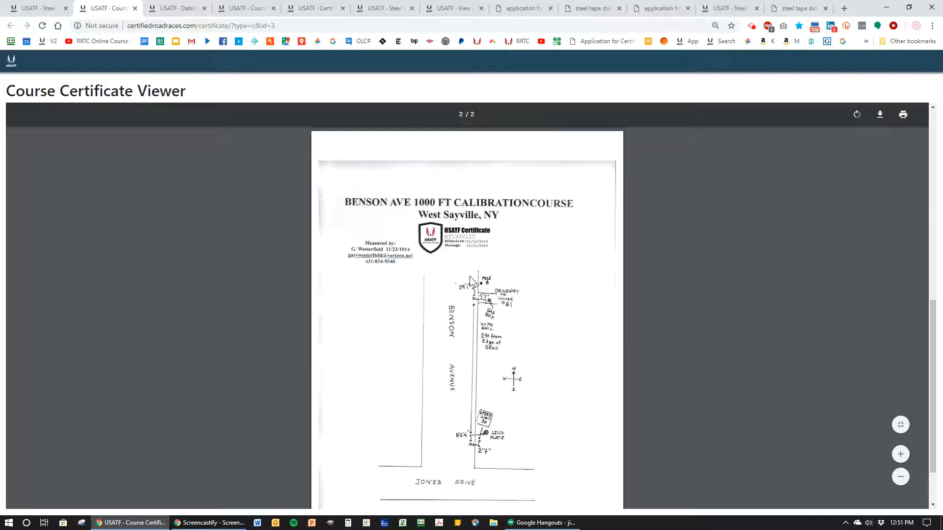
pyautogui.scroll(6, 471, 279)
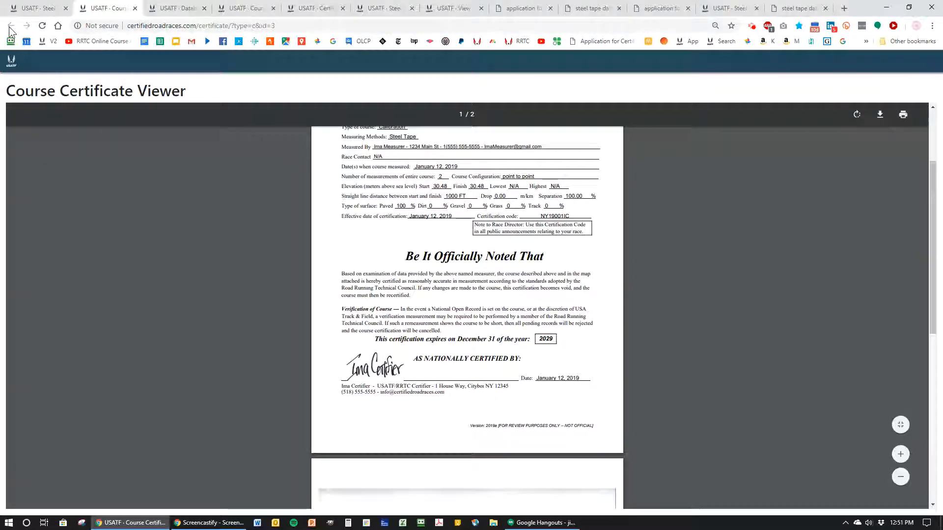
# Step: Go back to the steel tape sheets, open the course database as the measurer and search for certification year 2019
pyautogui.click(33, 9)
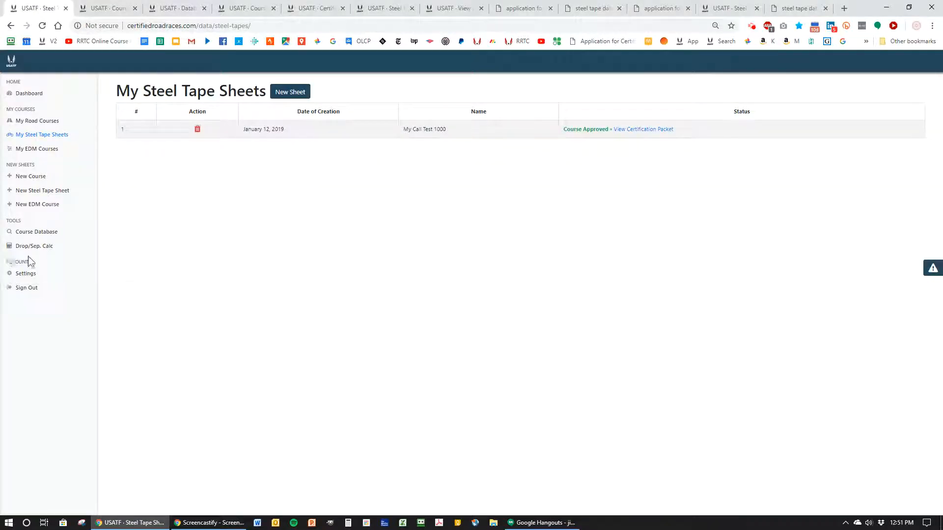
pyautogui.click(37, 232)
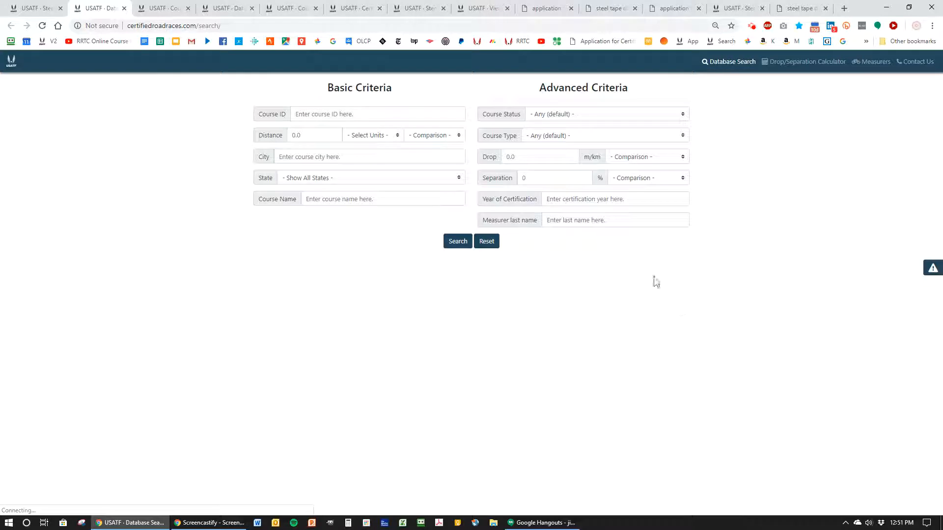
pyautogui.click(547, 201)
pyautogui.click(550, 222)
pyautogui.click(459, 243)
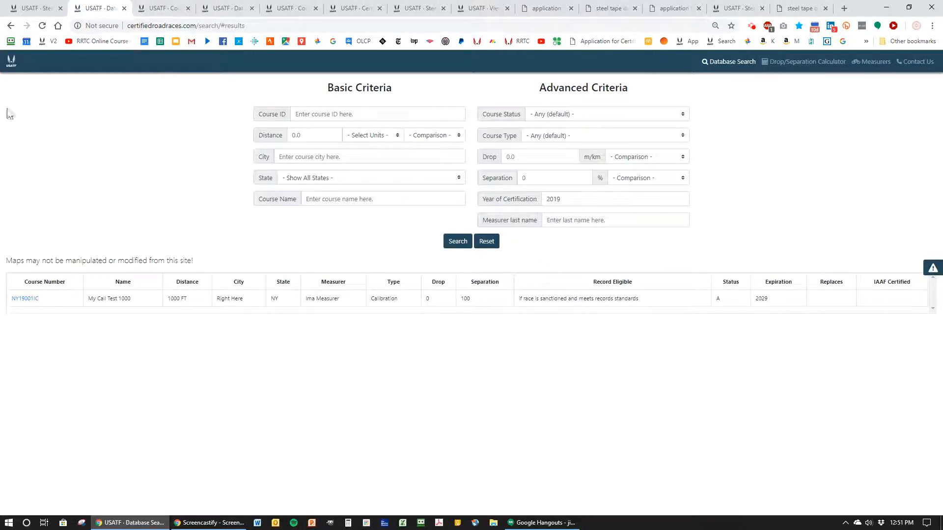
# Step: Return to the steel tape sheets page and sign out of the measurer account
pyautogui.click(34, 8)
pyautogui.click(25, 288)
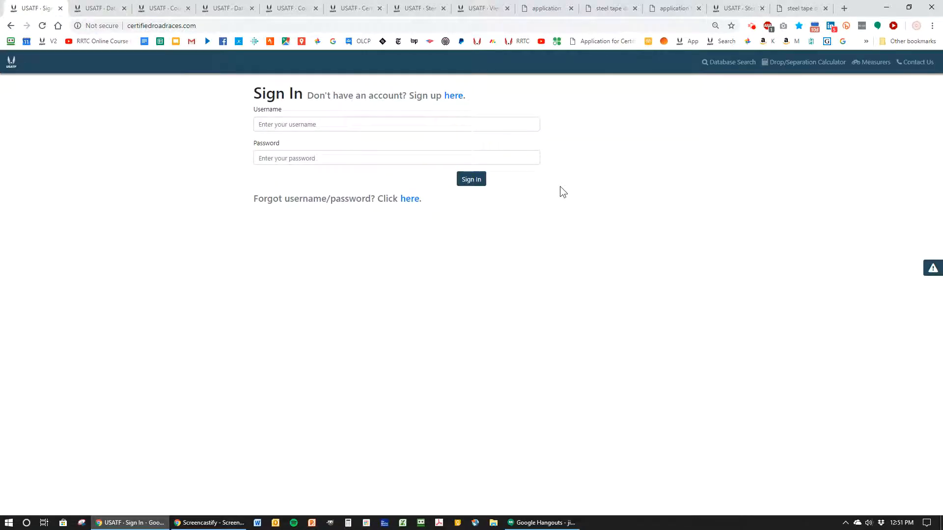